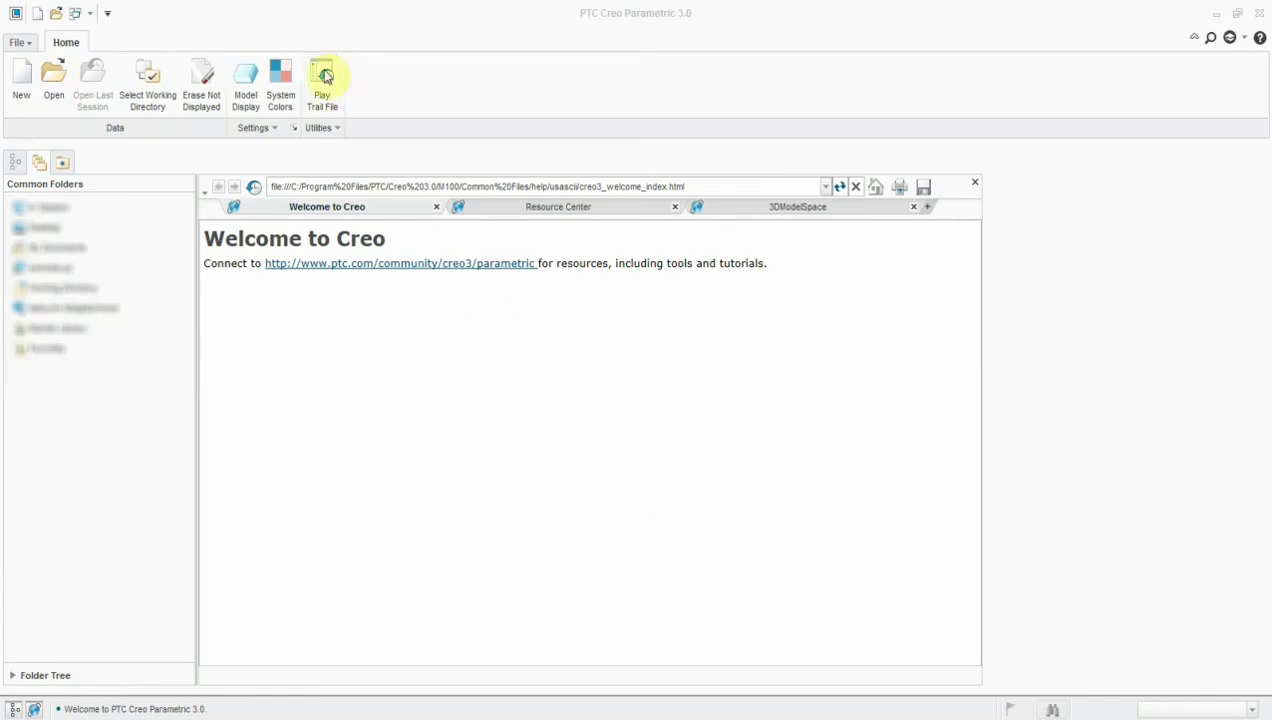
# - Close the welcome page and create the new solid part PRT0001 from the default template
pyautogui.click(975, 188)
pyautogui.click(20, 100)
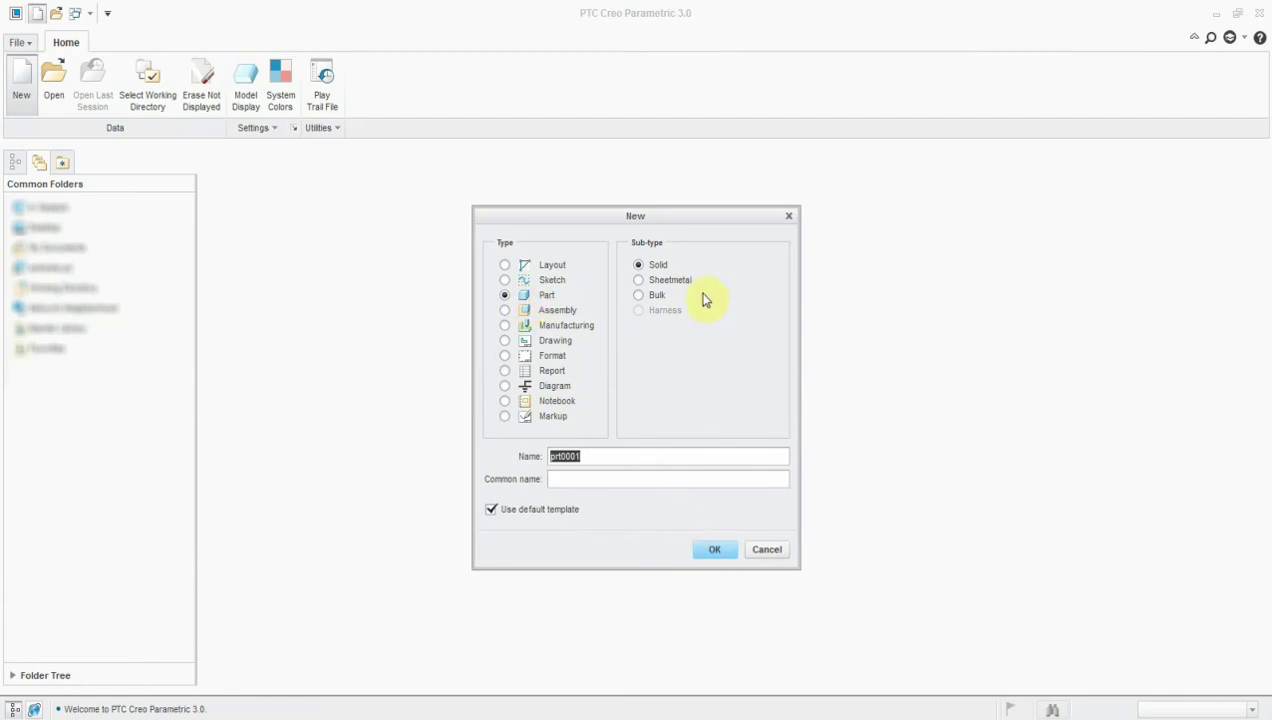
pyautogui.click(705, 548)
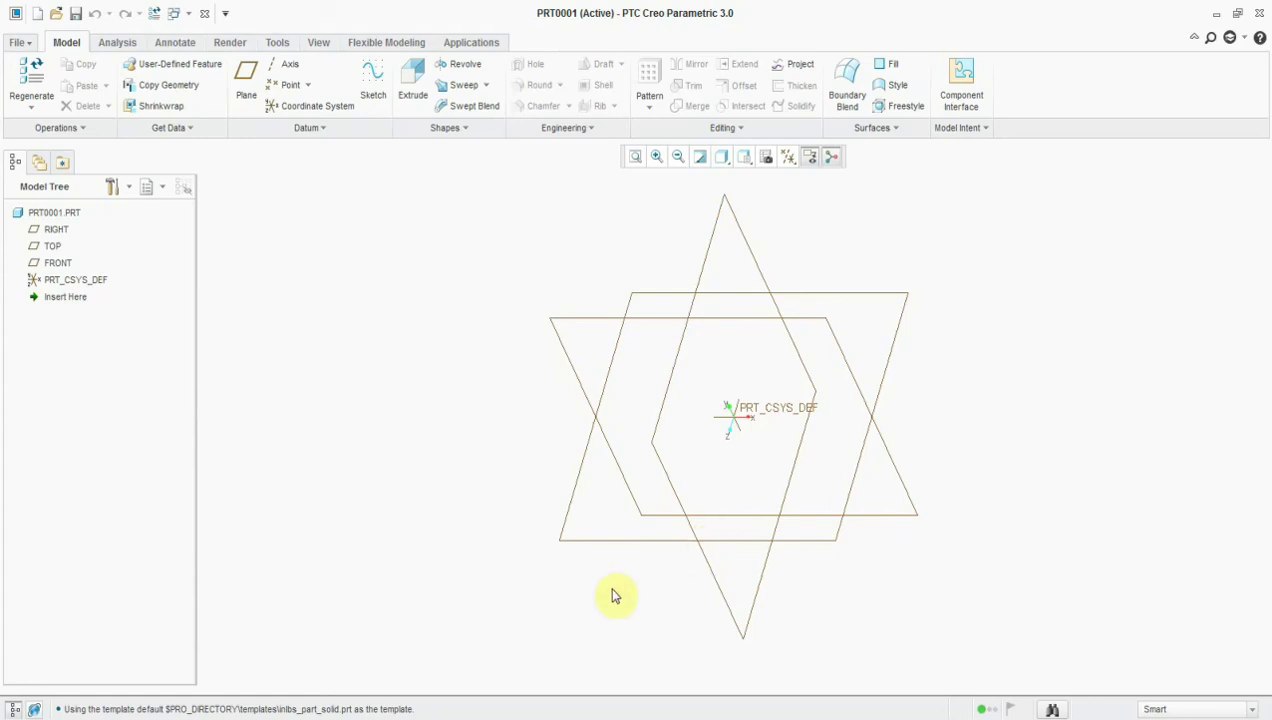
# - Start an extrude on the FRONT plane and draw a center rectangle on the origin
pyautogui.click(412, 86)
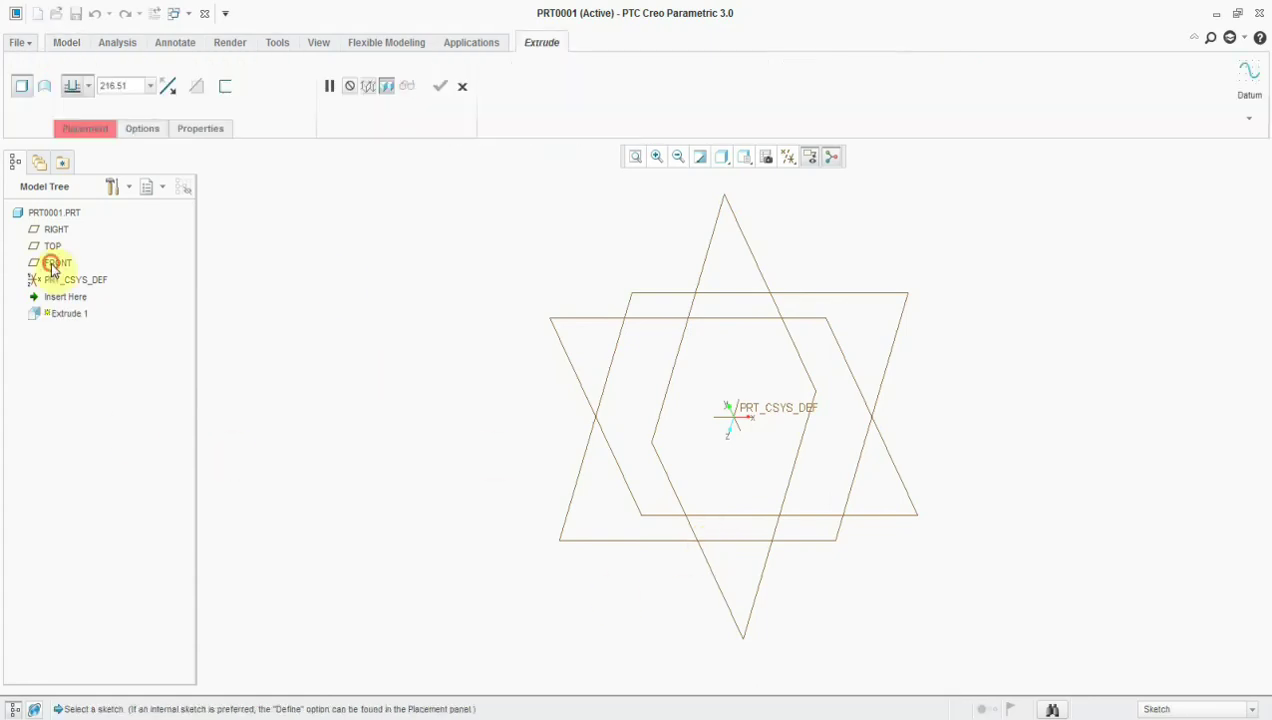
pyautogui.click(57, 262)
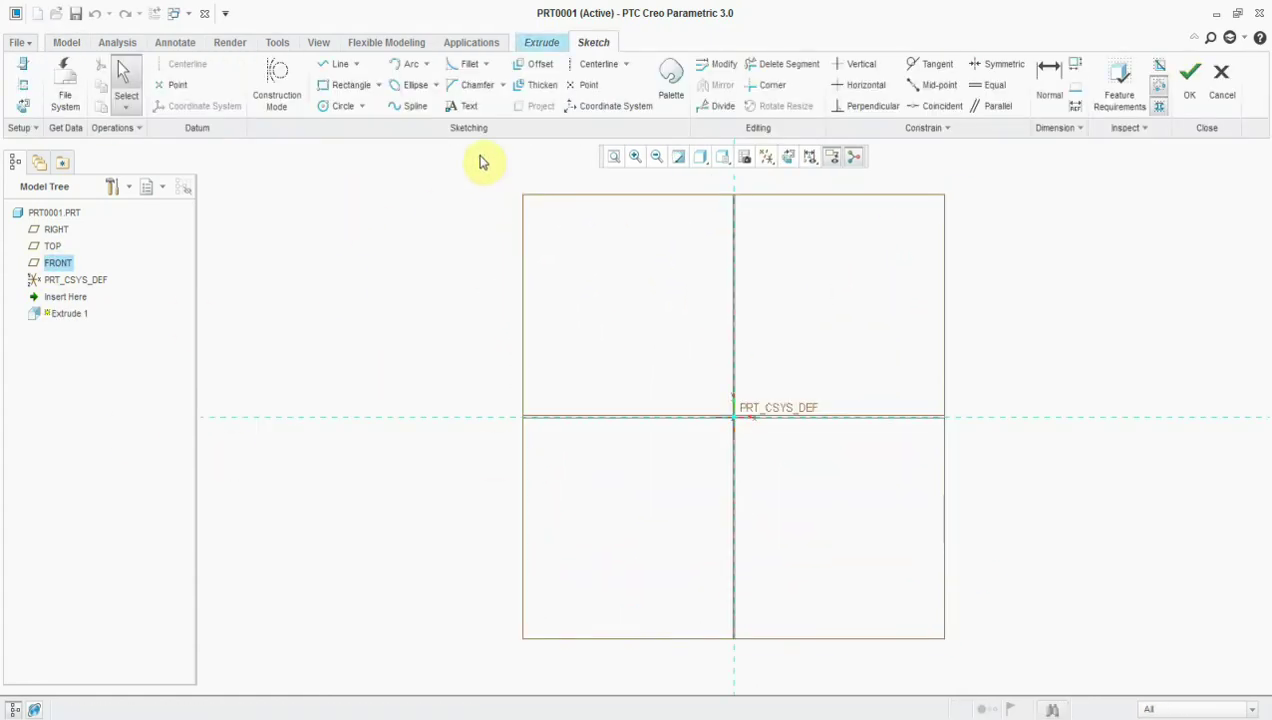
pyautogui.click(378, 85)
pyautogui.click(372, 142)
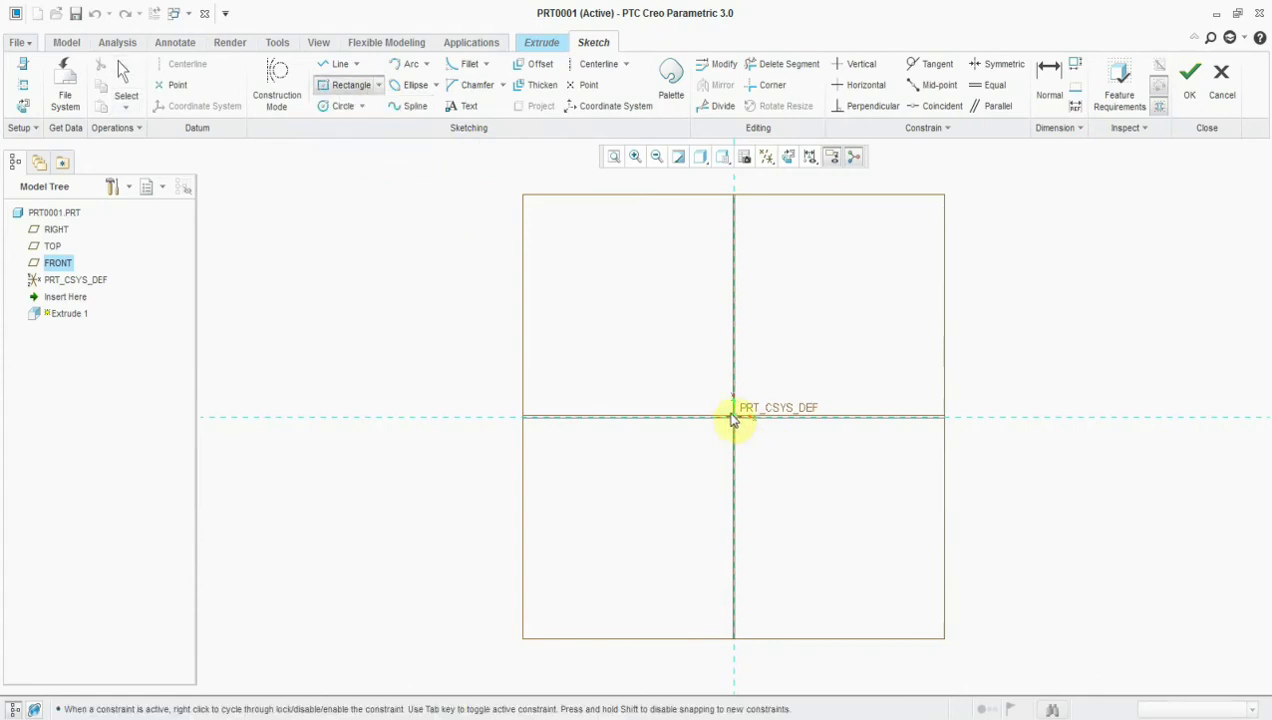
pyautogui.click(734, 416)
pyautogui.click(916, 254)
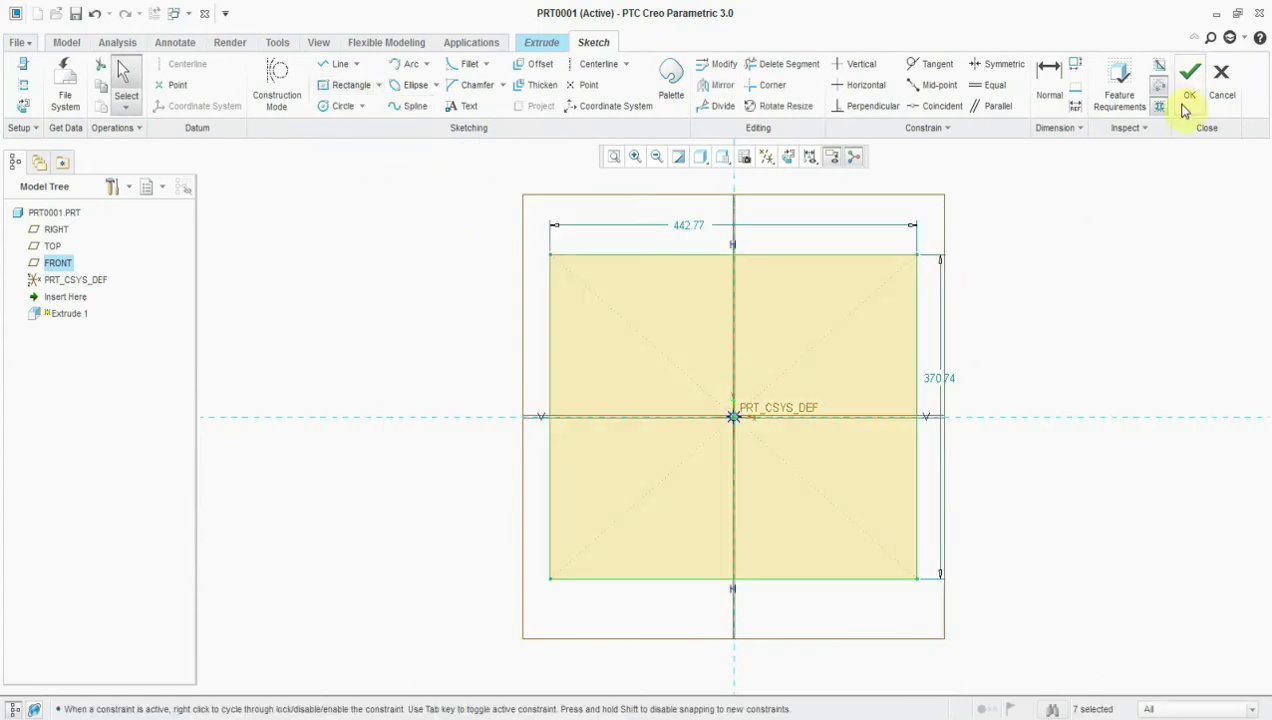
# - Dimension the rectangle to 100 wide by 50 high and finish the sketch
pyautogui.doubleClick(686, 224)
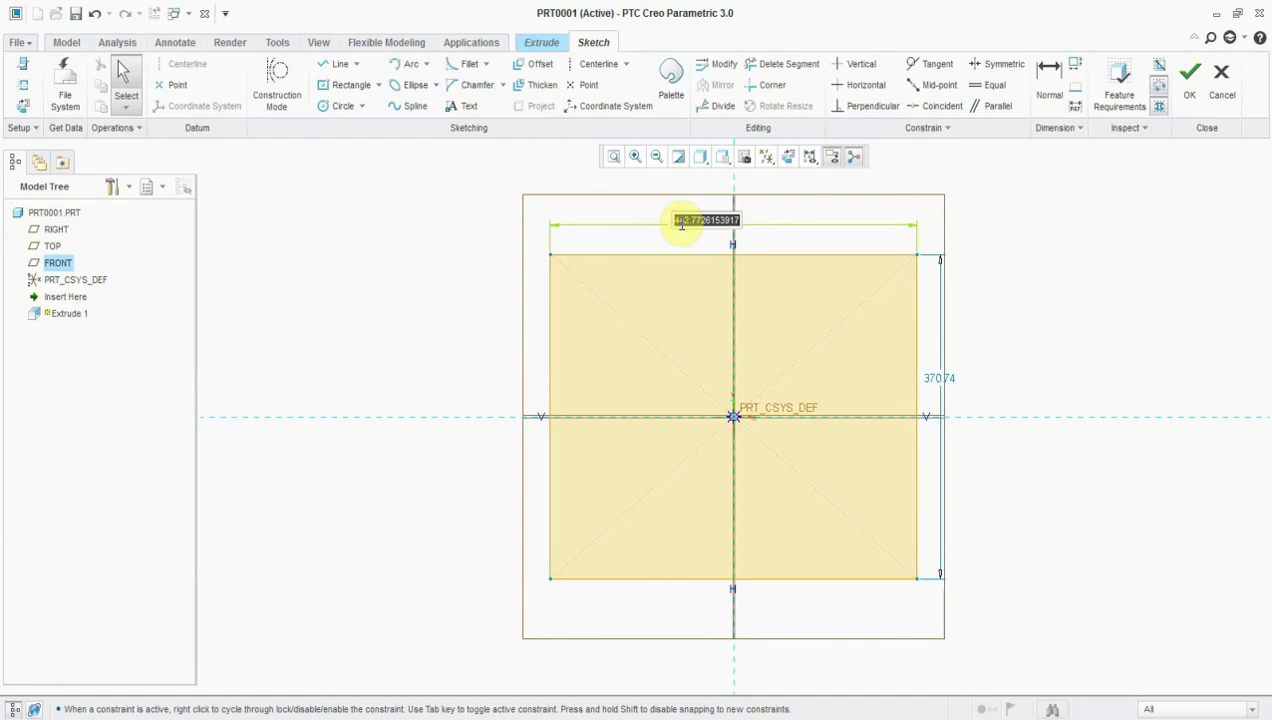
pyautogui.write('100')
pyautogui.press('Return')
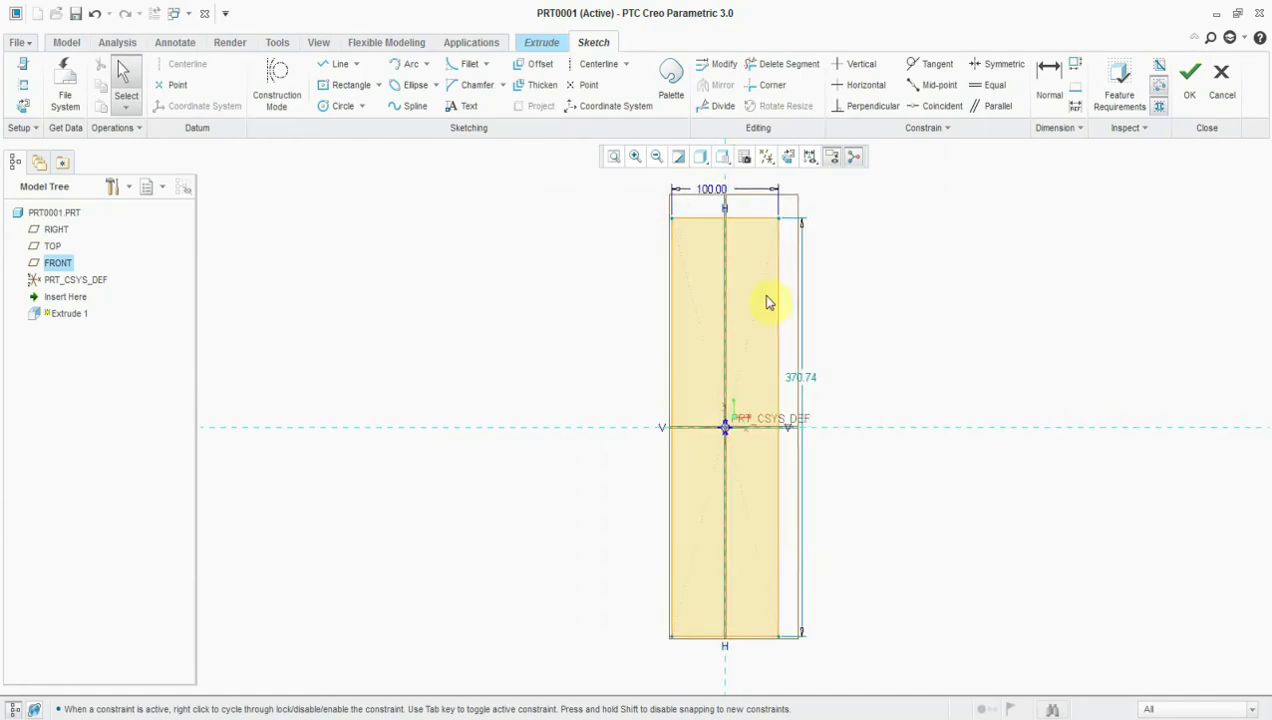
pyautogui.doubleClick(810, 386)
pyautogui.write('50')
pyautogui.press('Return')
pyautogui.click(1188, 97)
# - Set the extrusion depth to 25, symmetric about the sketch plane
pyautogui.click(112, 86)
pyautogui.write('25')
pyautogui.press('Return')
pyautogui.click(88, 86)
pyautogui.click(74, 128)
pyautogui.moveTo(638, 229); pyautogui.dragTo(588, 266, button='middle')
# - Finish the block extrude and start a second extrude sketched on the block's front face
pyautogui.click(440, 87)
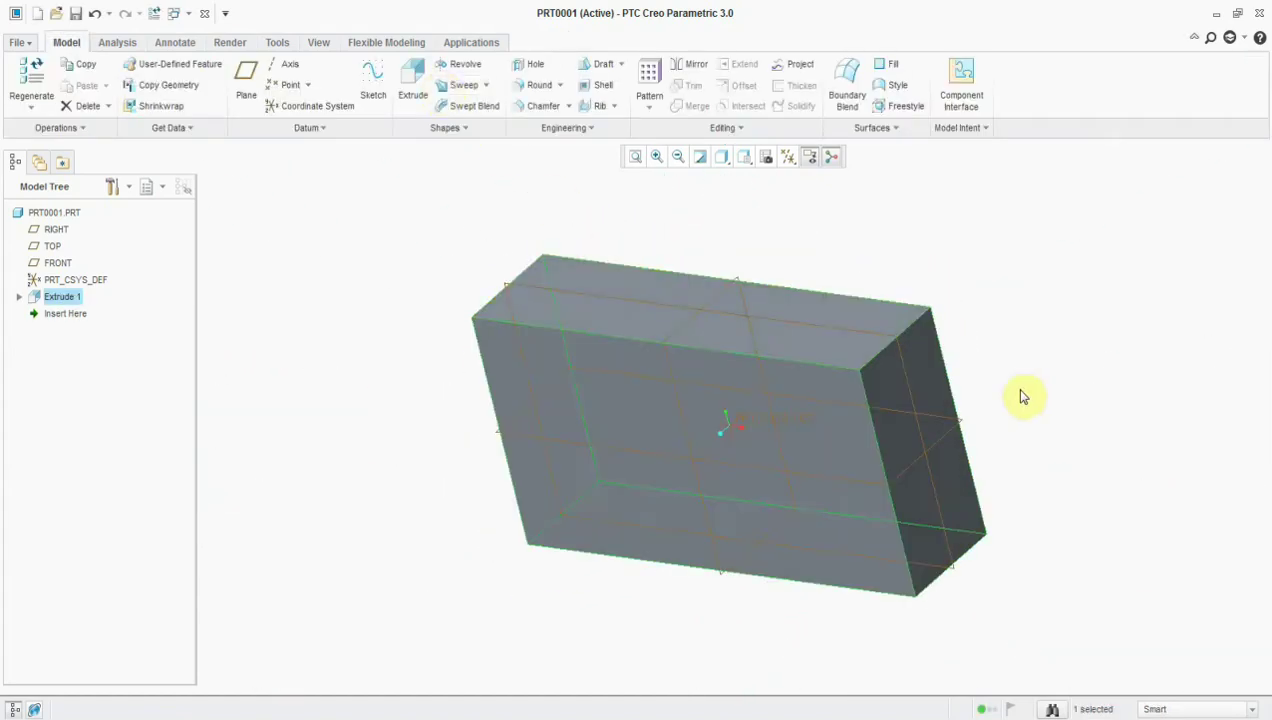
pyautogui.moveTo(1019, 391); pyautogui.dragTo(946, 415, button='middle')
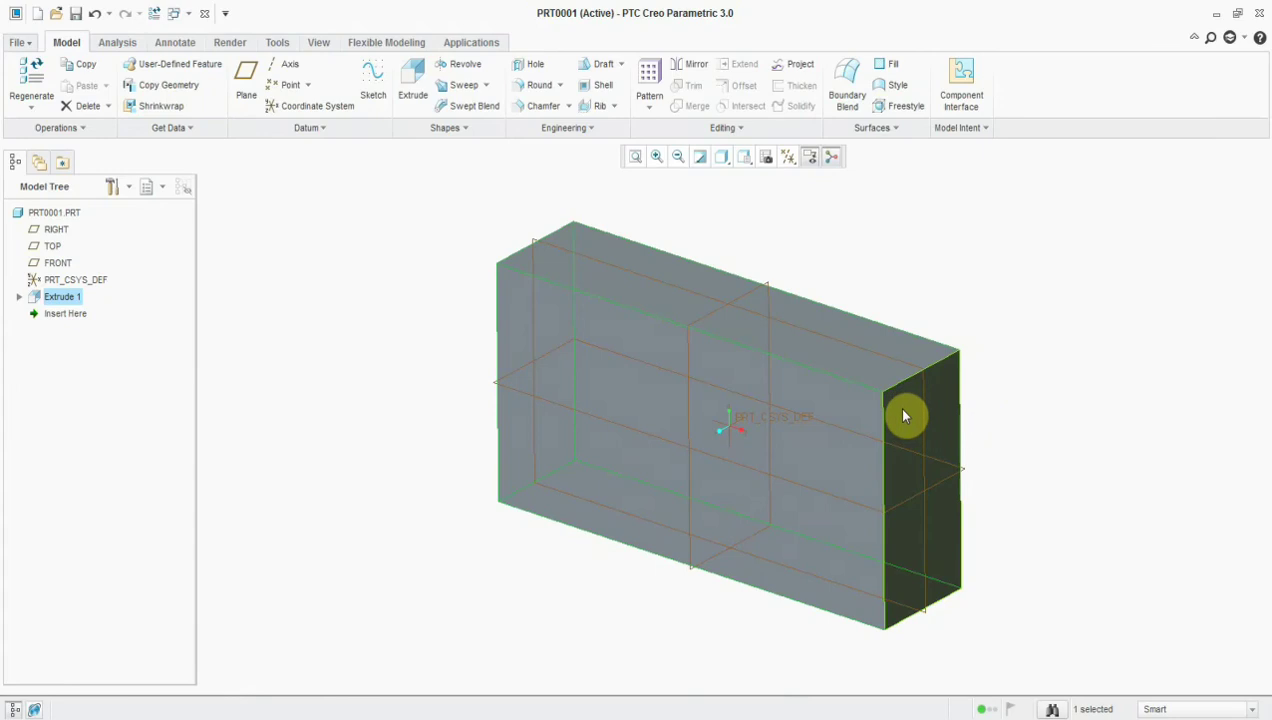
pyautogui.click(422, 83)
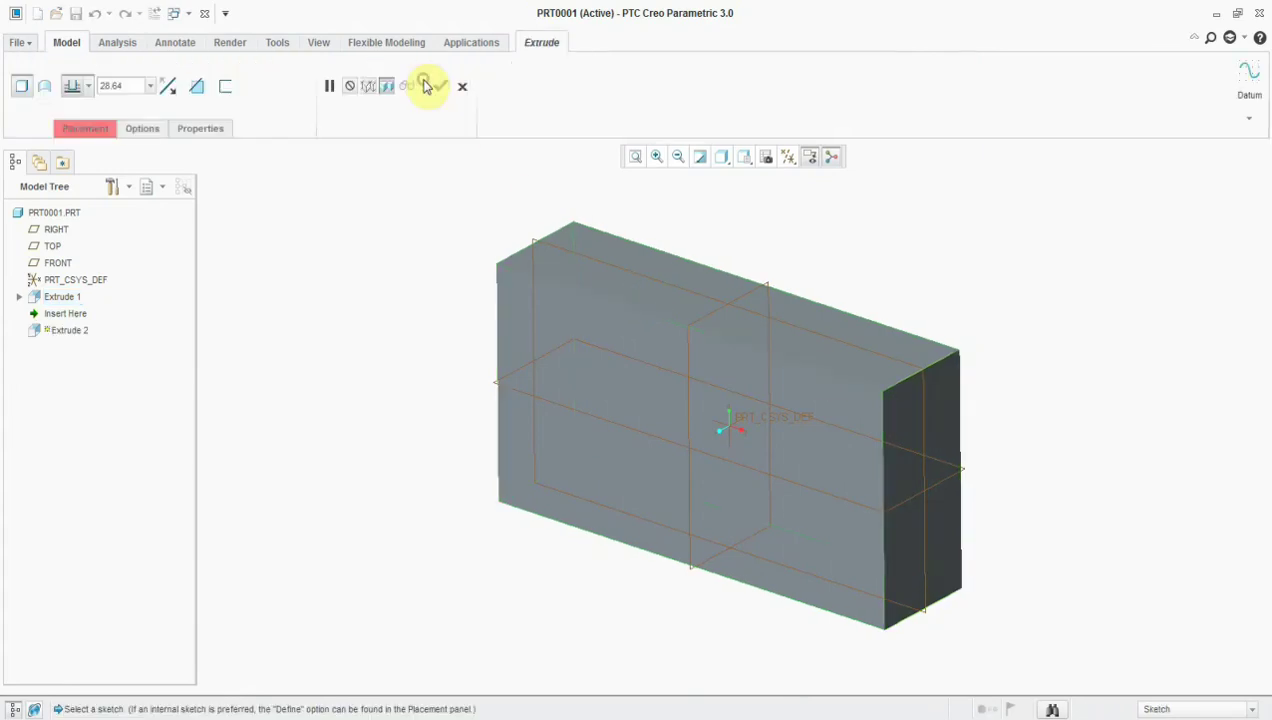
pyautogui.click(625, 333)
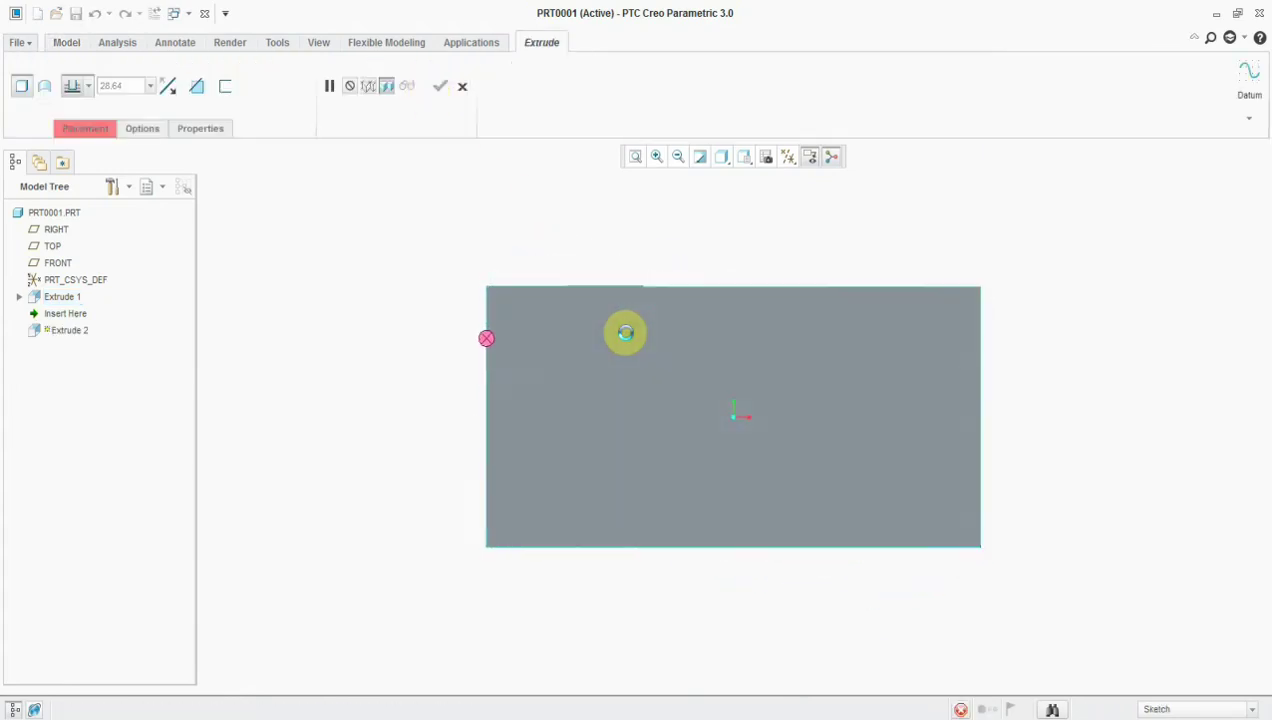
# - Sketch a circle centred on the origin with a diameter of 30
pyautogui.click(350, 106)
pyautogui.click(733, 416)
pyautogui.click(800, 383)
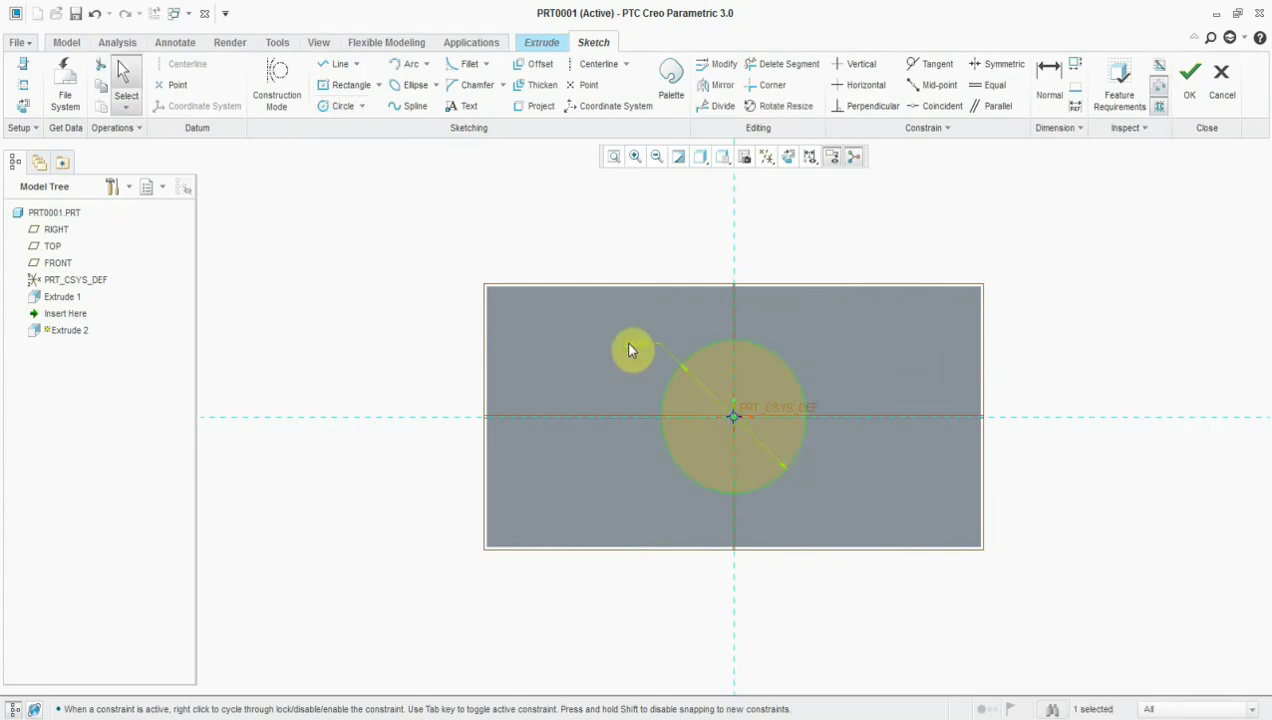
pyautogui.doubleClick(625, 340)
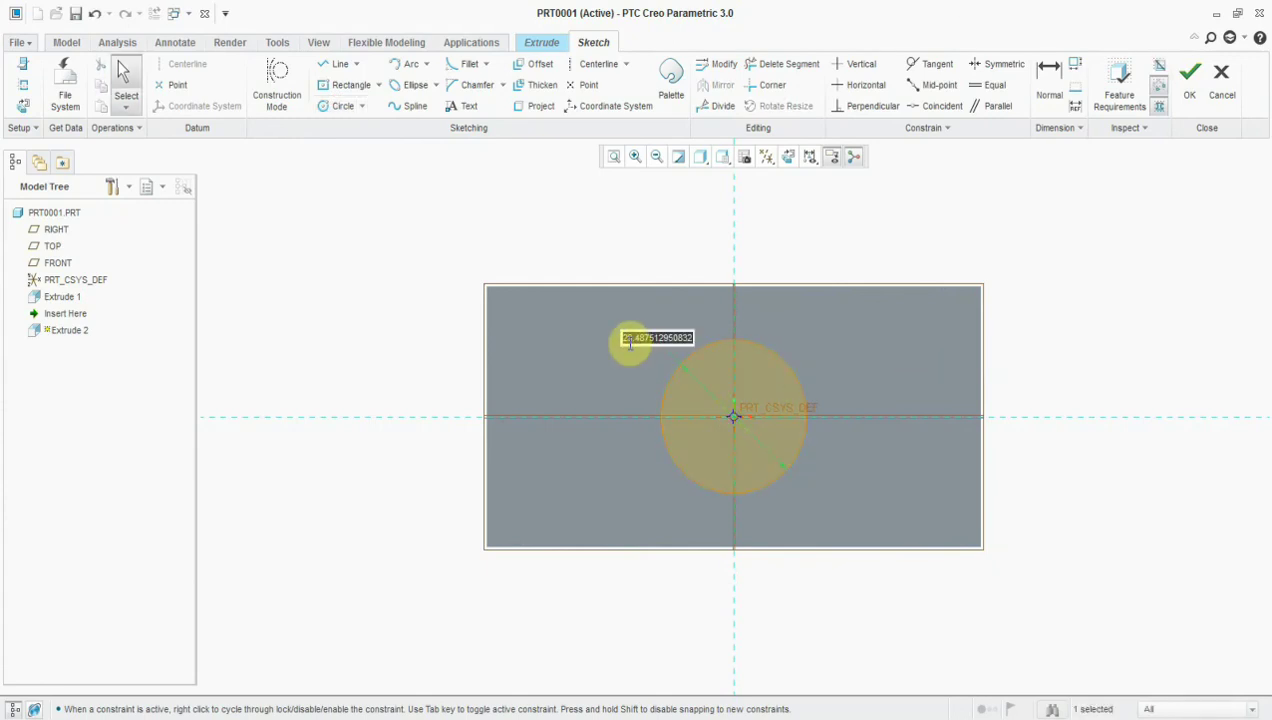
pyautogui.write('30')
pyautogui.press('Return')
pyautogui.moveTo(981, 290)
pyautogui.mouseDown(button='middle')
pyautogui.moveTo(1008, 295)
pyautogui.moveTo(947, 355)
pyautogui.mouseUp(button='middle')
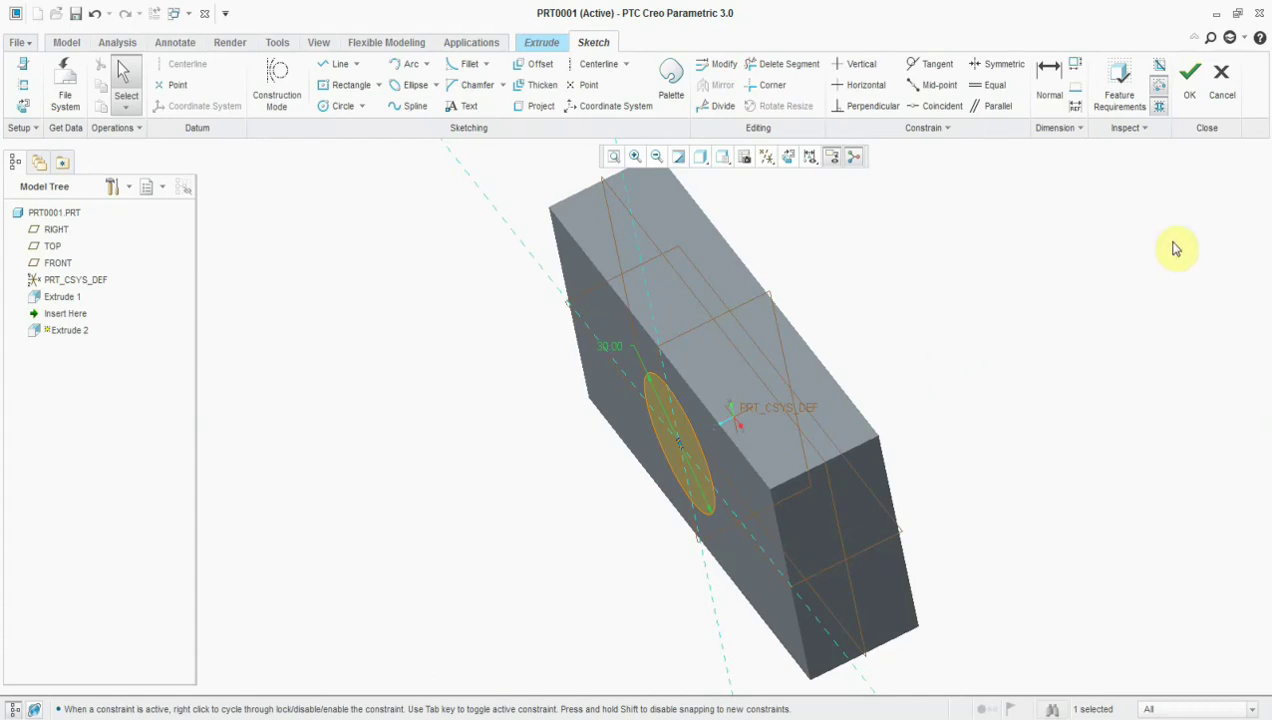
# - Exit Creo without saving the unfinished part
pyautogui.click(1260, 24)
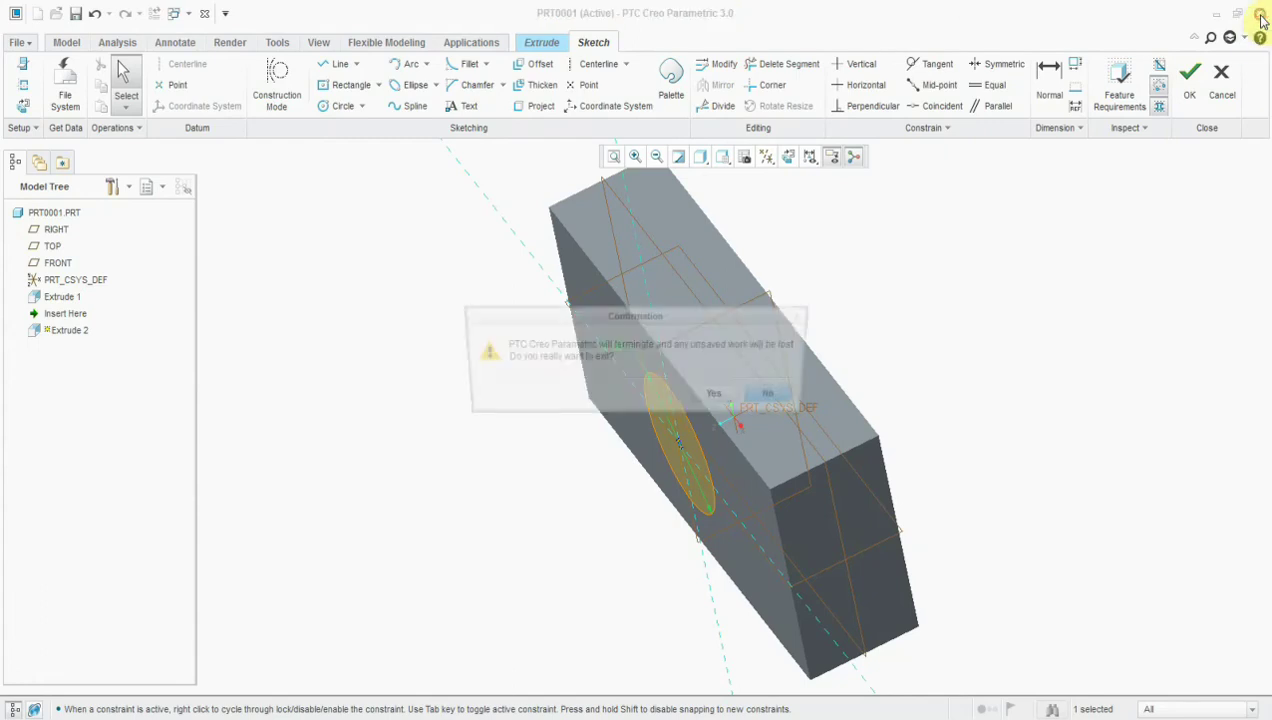
pyautogui.click(719, 397)
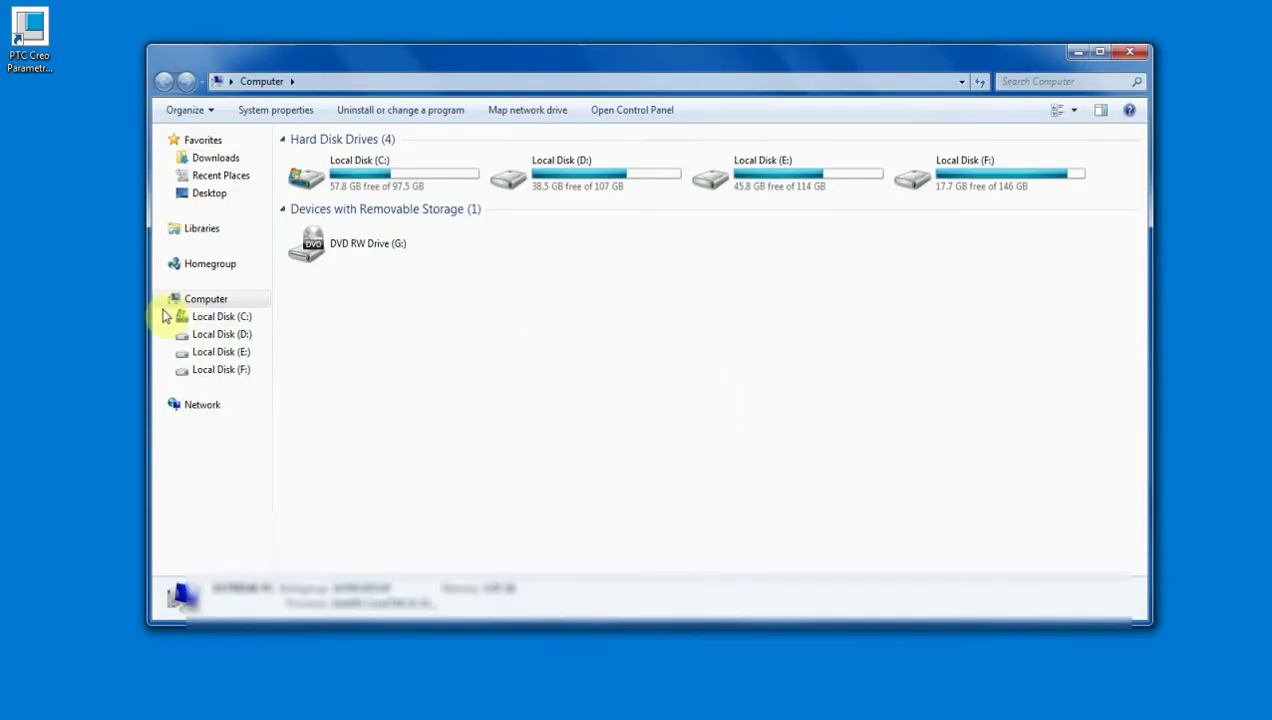
# - Move trail.txt from the Documents library onto the desktop, then close Explorer
pyautogui.click(215, 230)
pyautogui.doubleClick(376, 205)
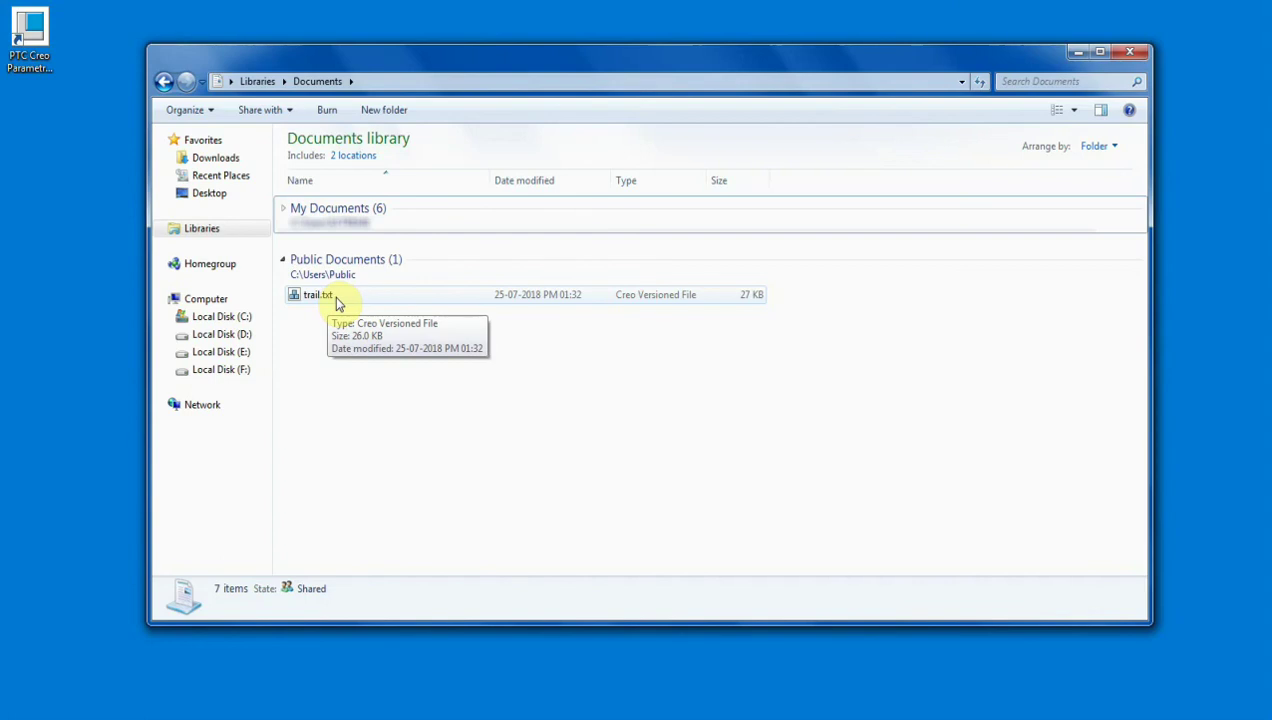
pyautogui.moveTo(337, 303); pyautogui.dragTo(50, 266)
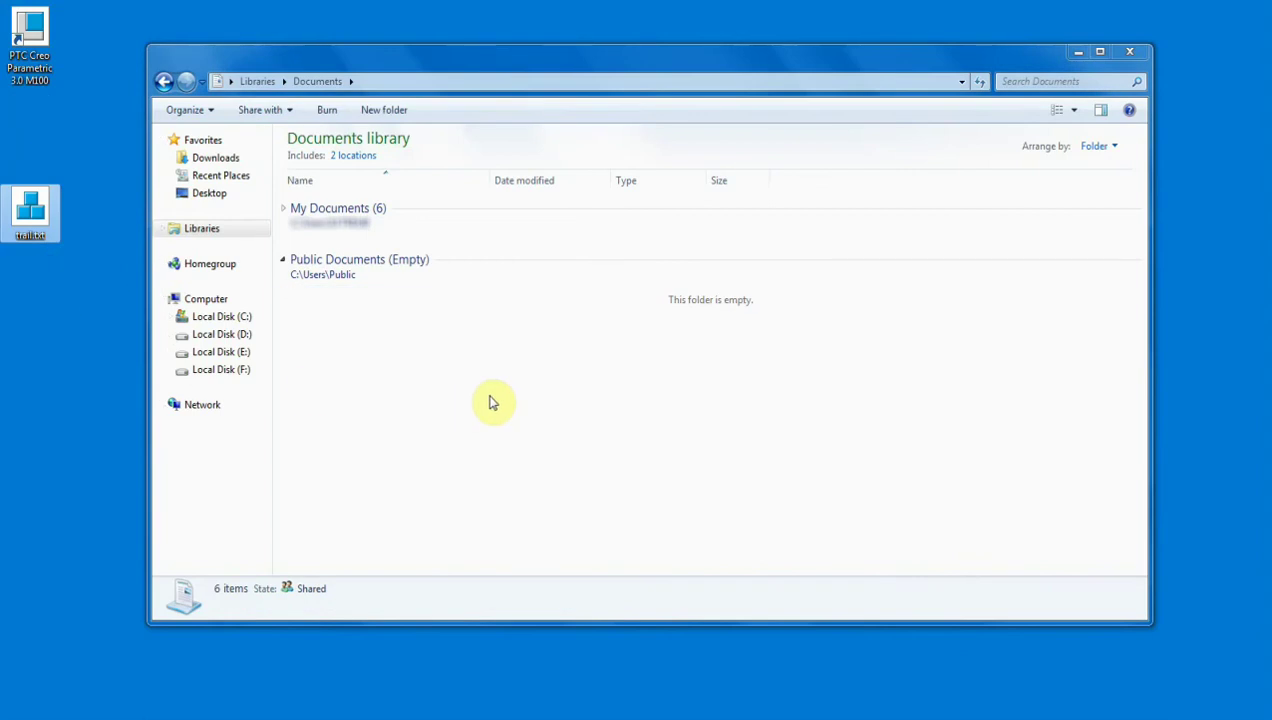
pyautogui.click(1129, 51)
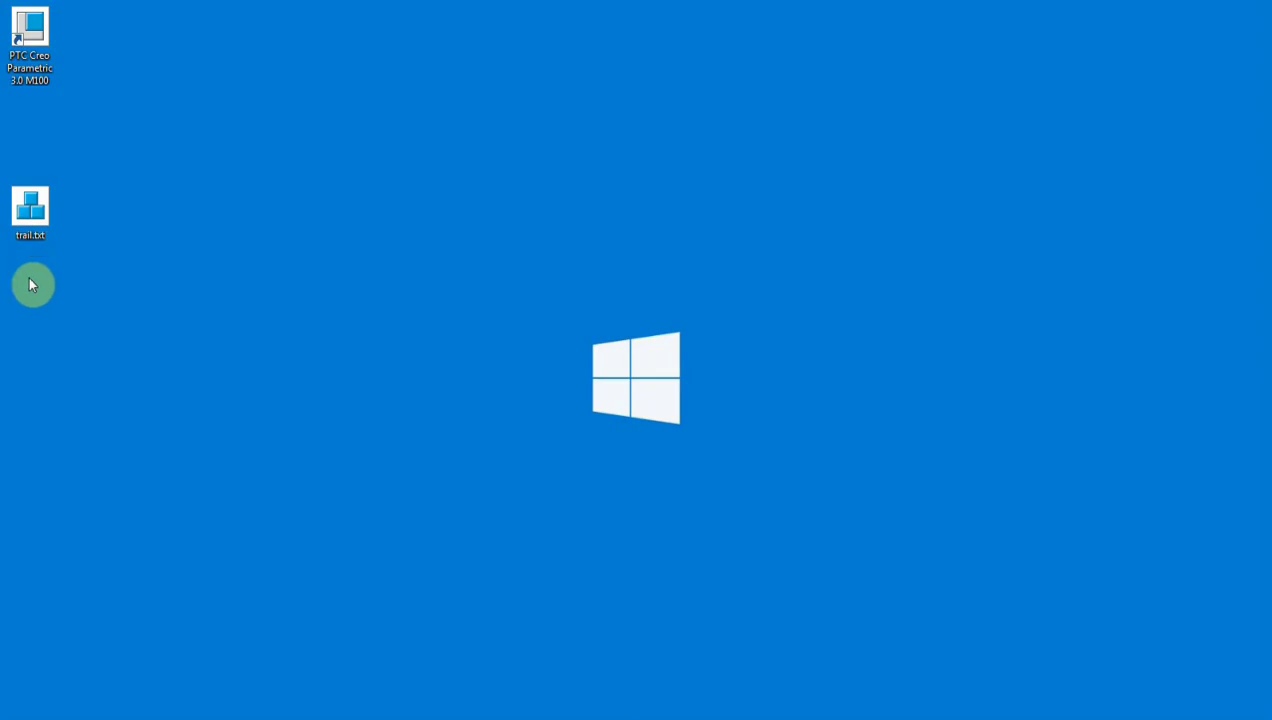
# - Rename the trail.txt file on the desktop, typing 1 into its name
pyautogui.click(29, 247)
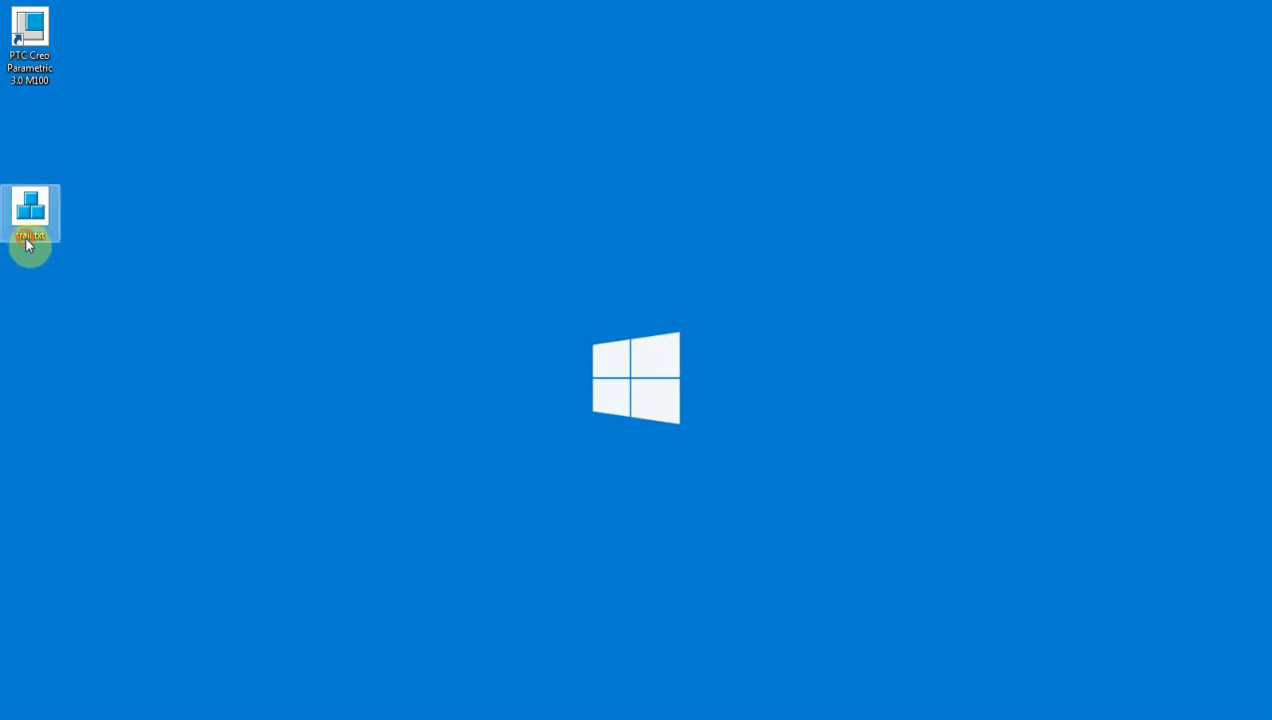
pyautogui.click(30, 238)
pyautogui.write('1')
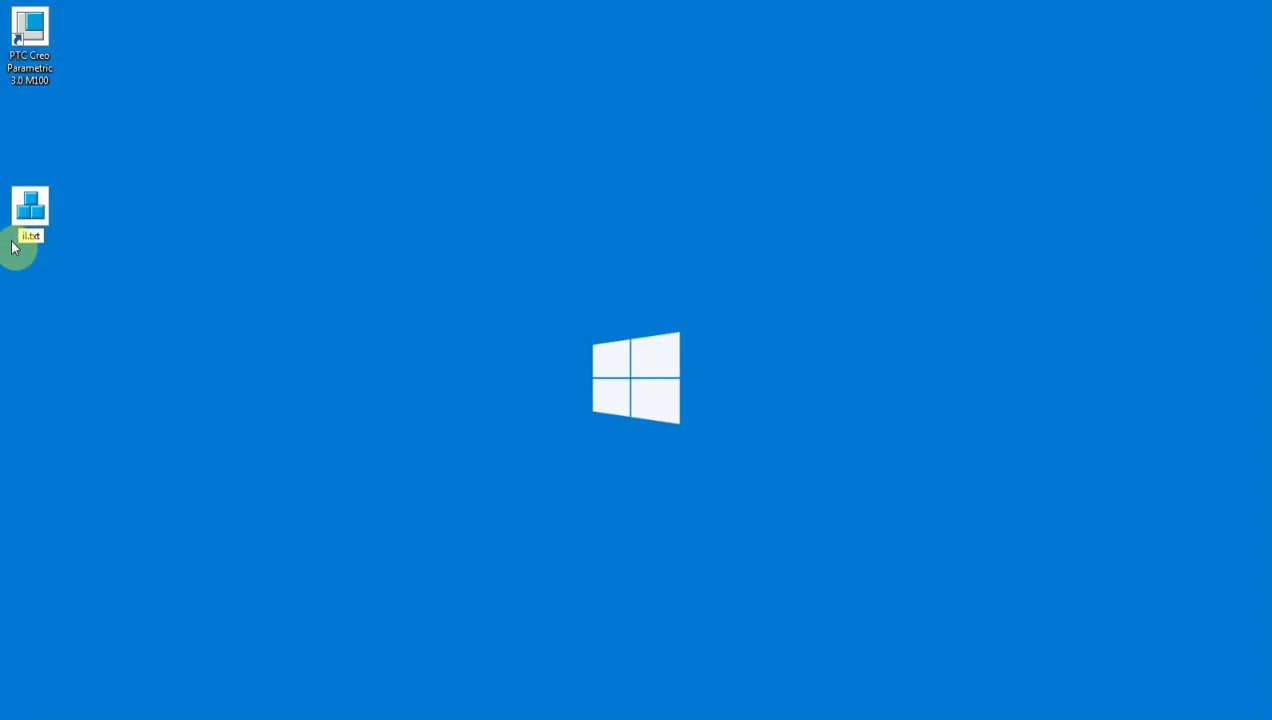
pyautogui.press('Return')
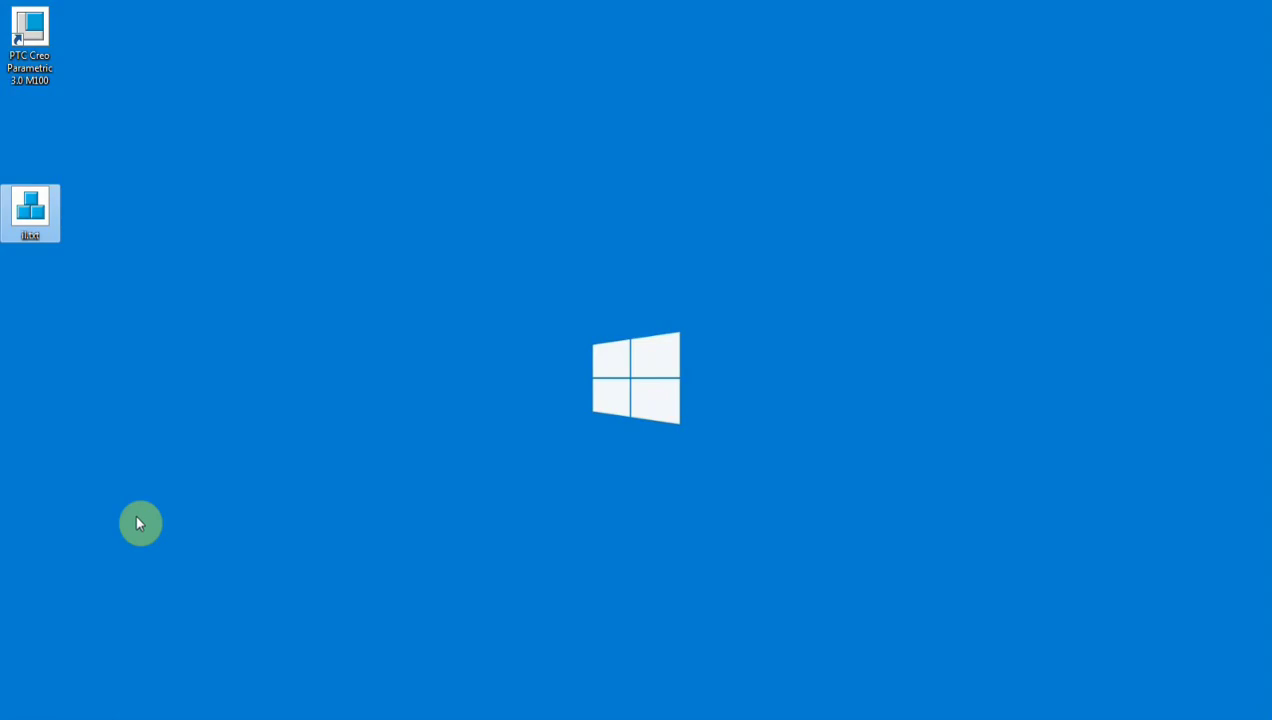
# - Open a Computer Explorer window and look through its Organize and Tools menus without choosing anything
pyautogui.press('super+e')
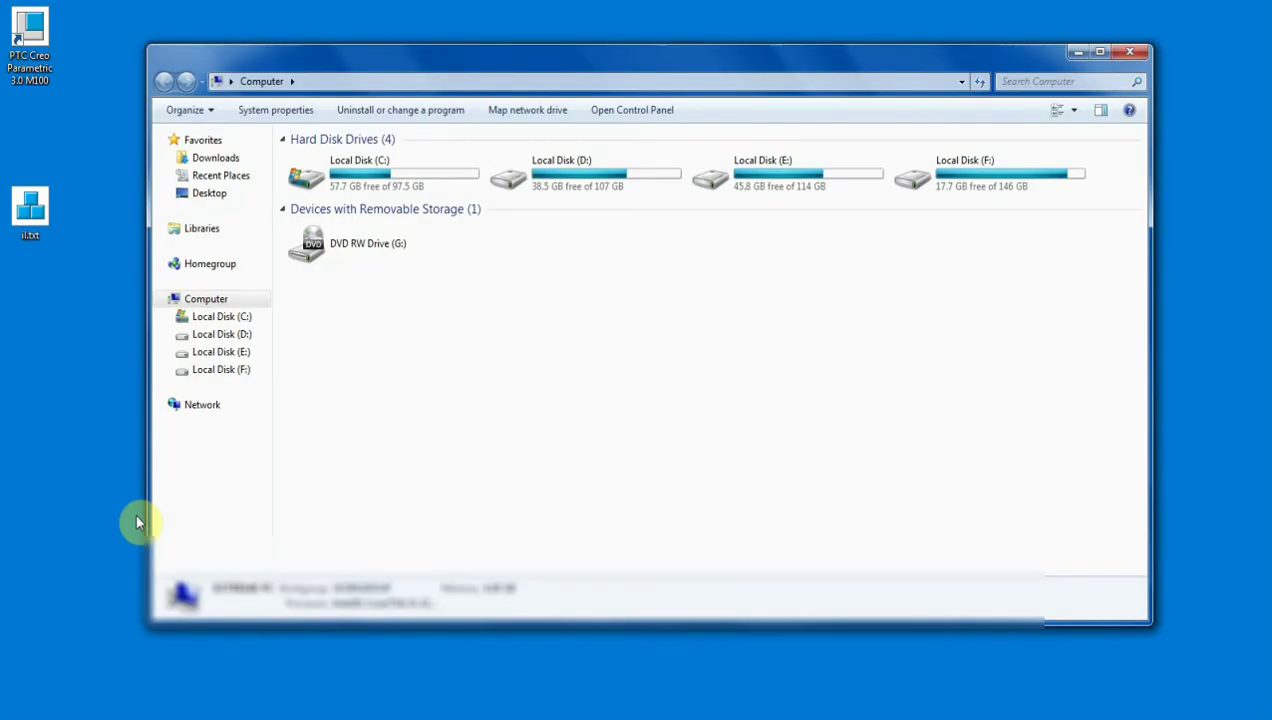
pyautogui.click(185, 110)
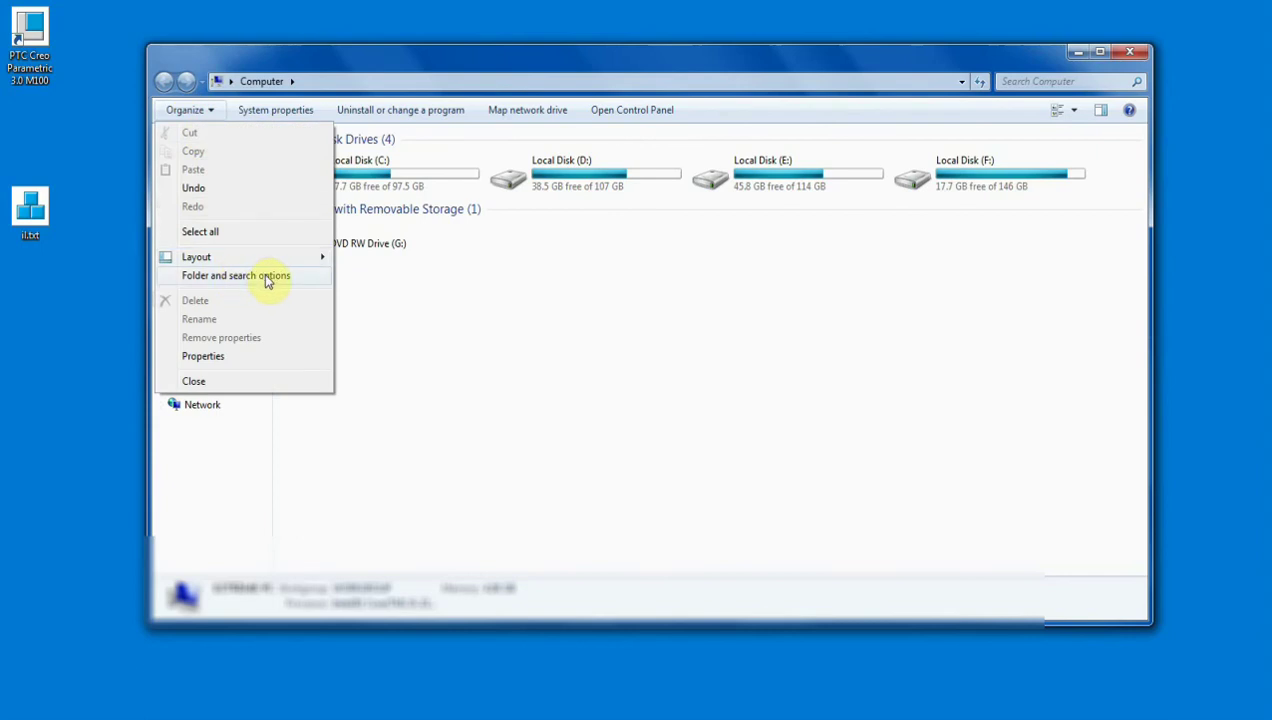
pyautogui.click(416, 341)
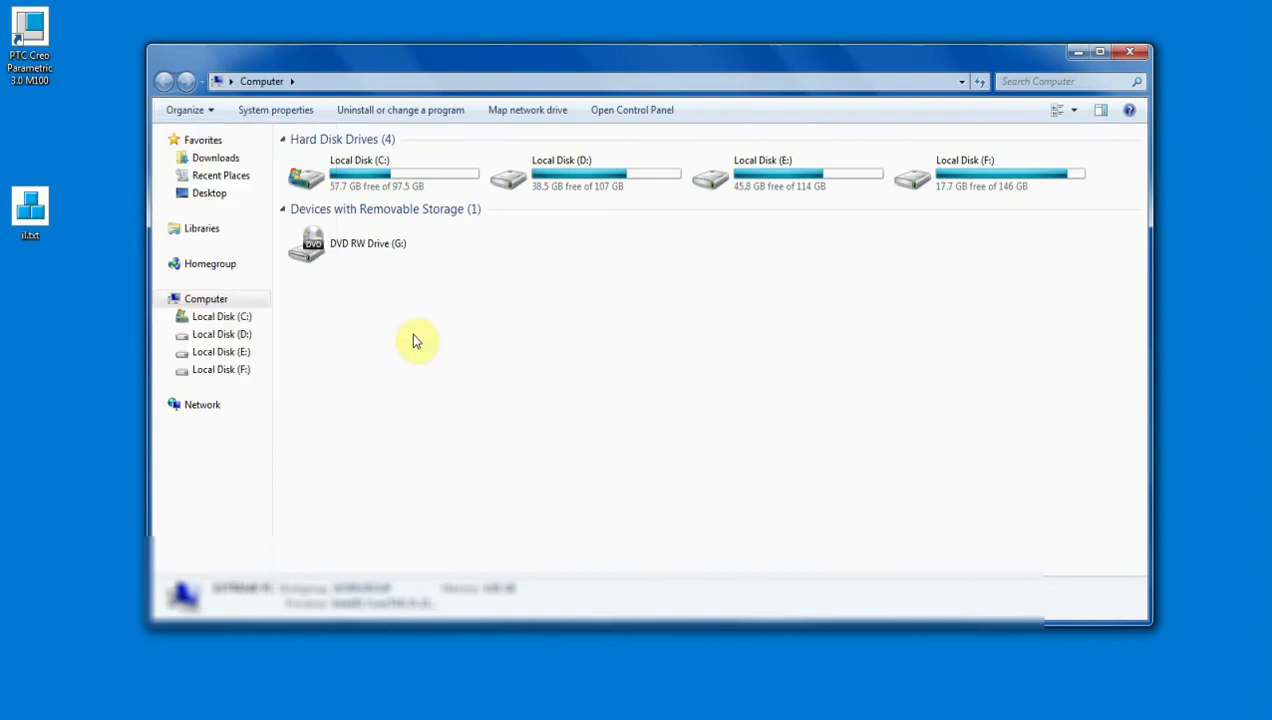
pyautogui.hotkey('alt', 't')
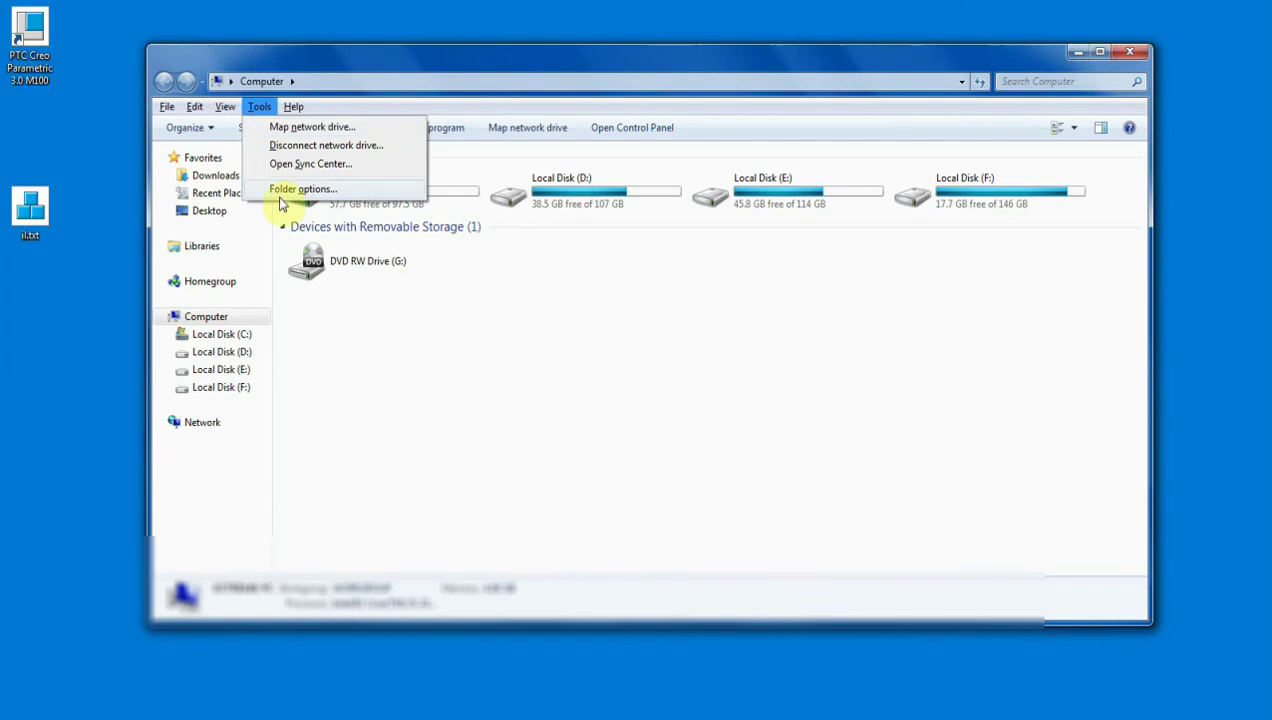
pyautogui.click(415, 416)
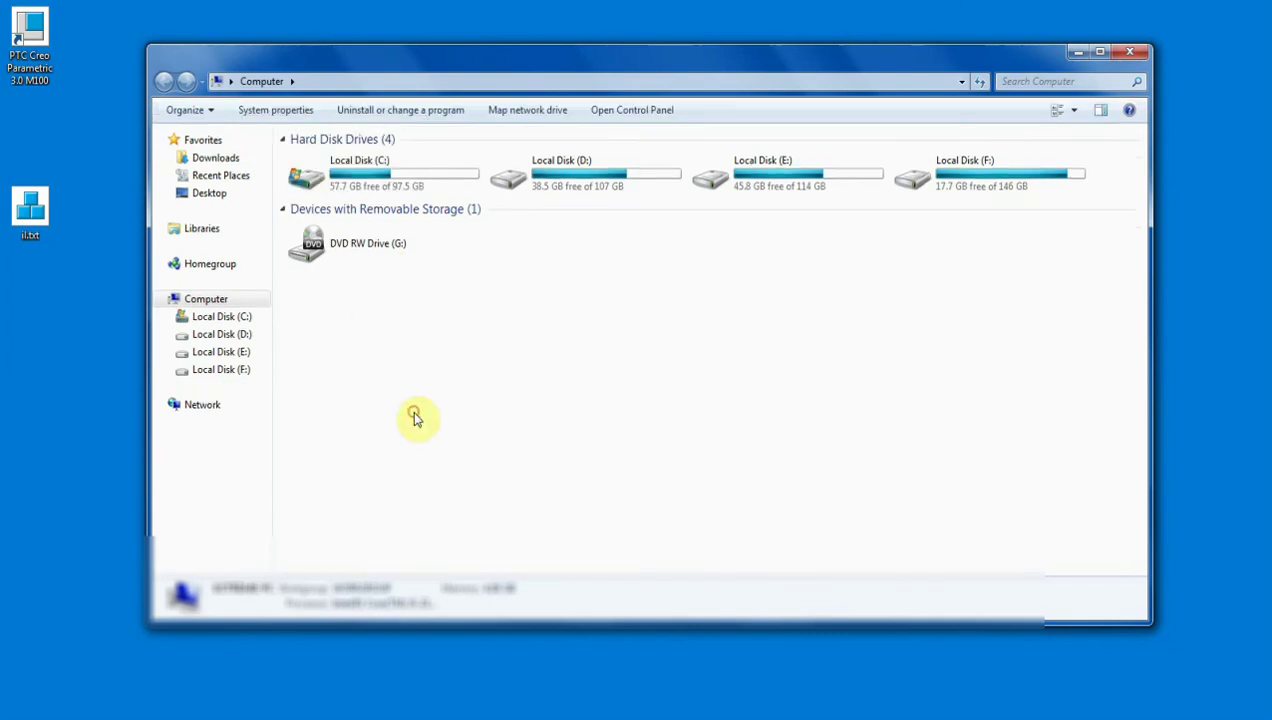
# - Uncheck 'Hide extensions for known file types' in Control Panel's Folder Options
pyautogui.click(634, 112)
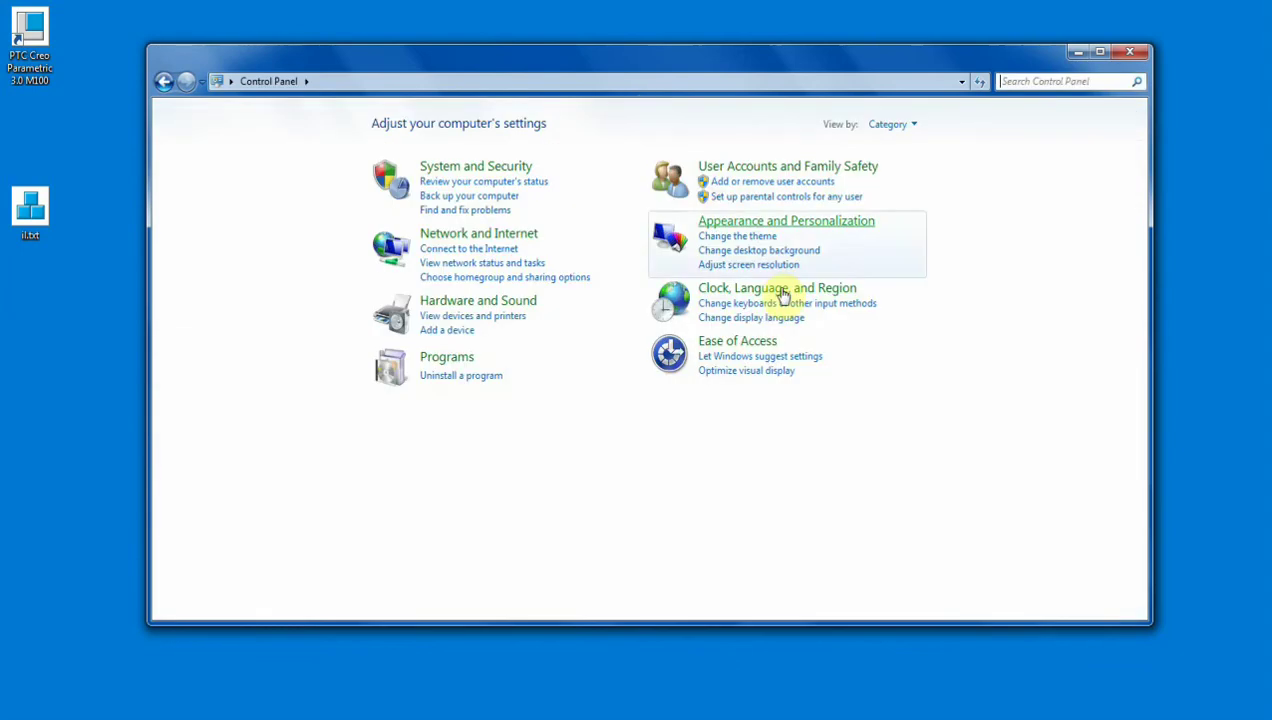
pyautogui.click(760, 224)
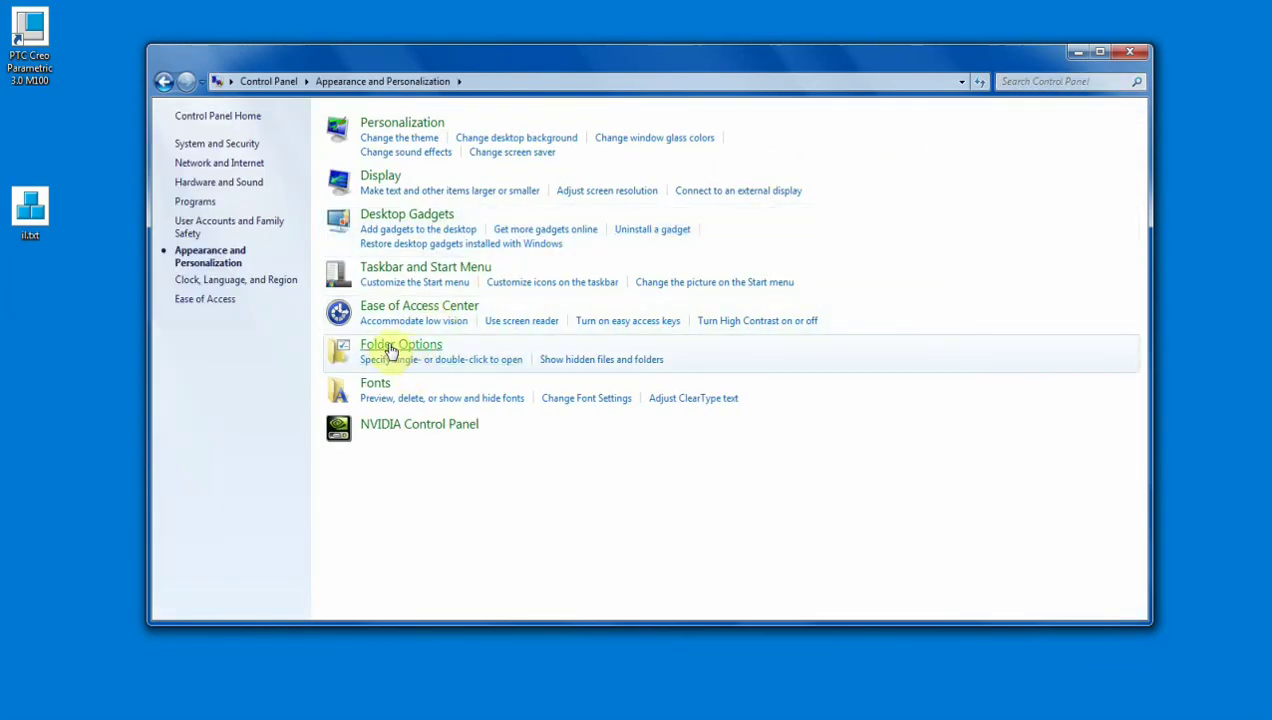
pyautogui.click(389, 351)
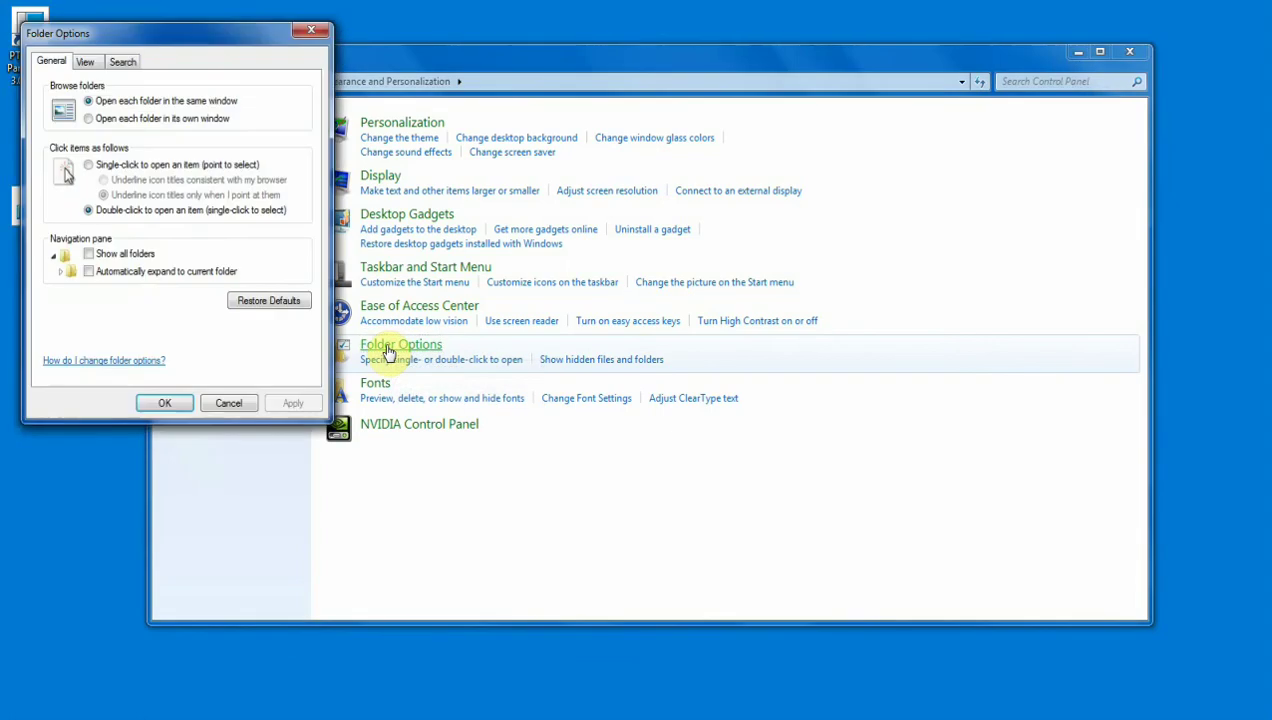
pyautogui.moveTo(126, 42); pyautogui.dragTo(408, 156)
pyautogui.click(369, 177)
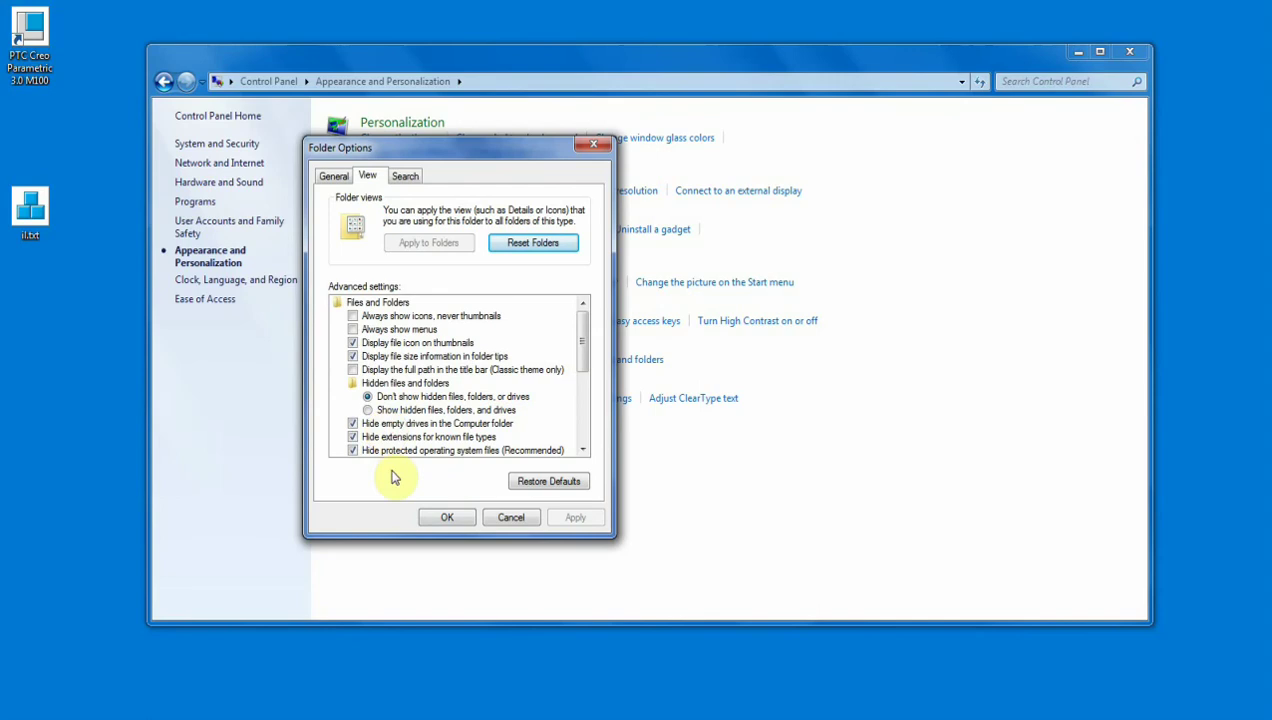
pyautogui.click(352, 439)
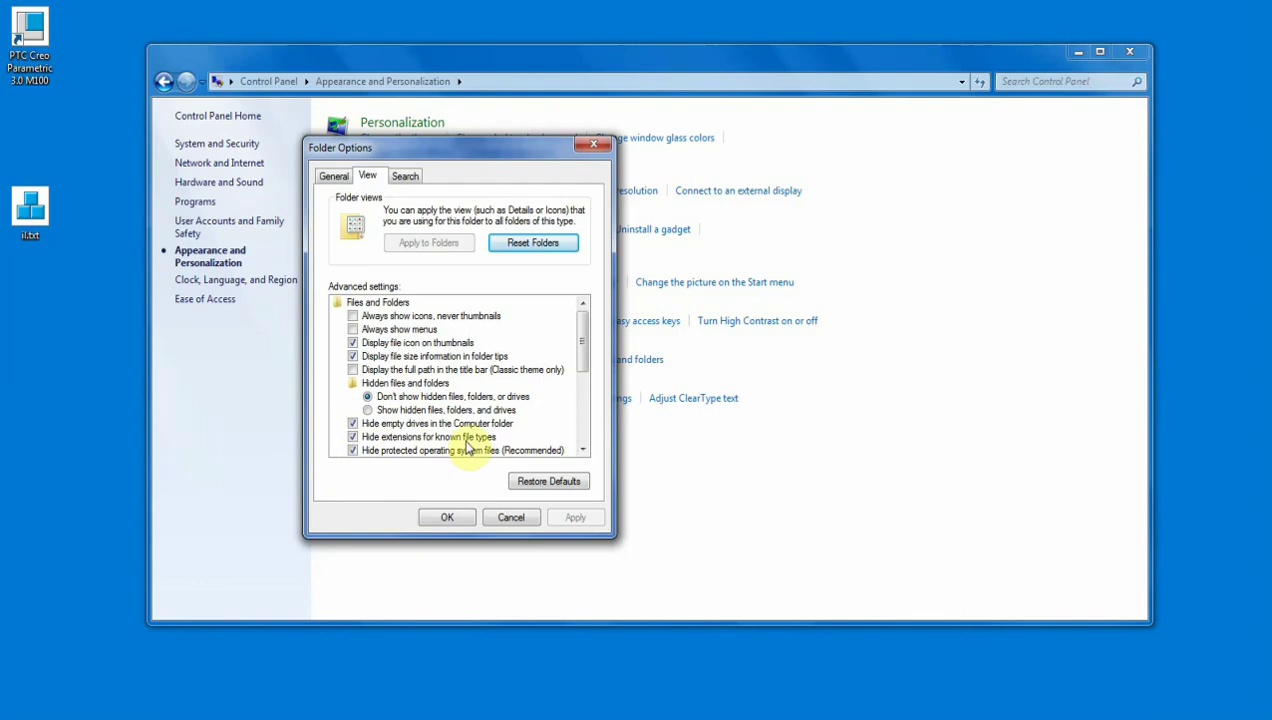
pyautogui.click(352, 438)
# - Apply the Folder Options change and close the Control Panel window
pyautogui.click(461, 519)
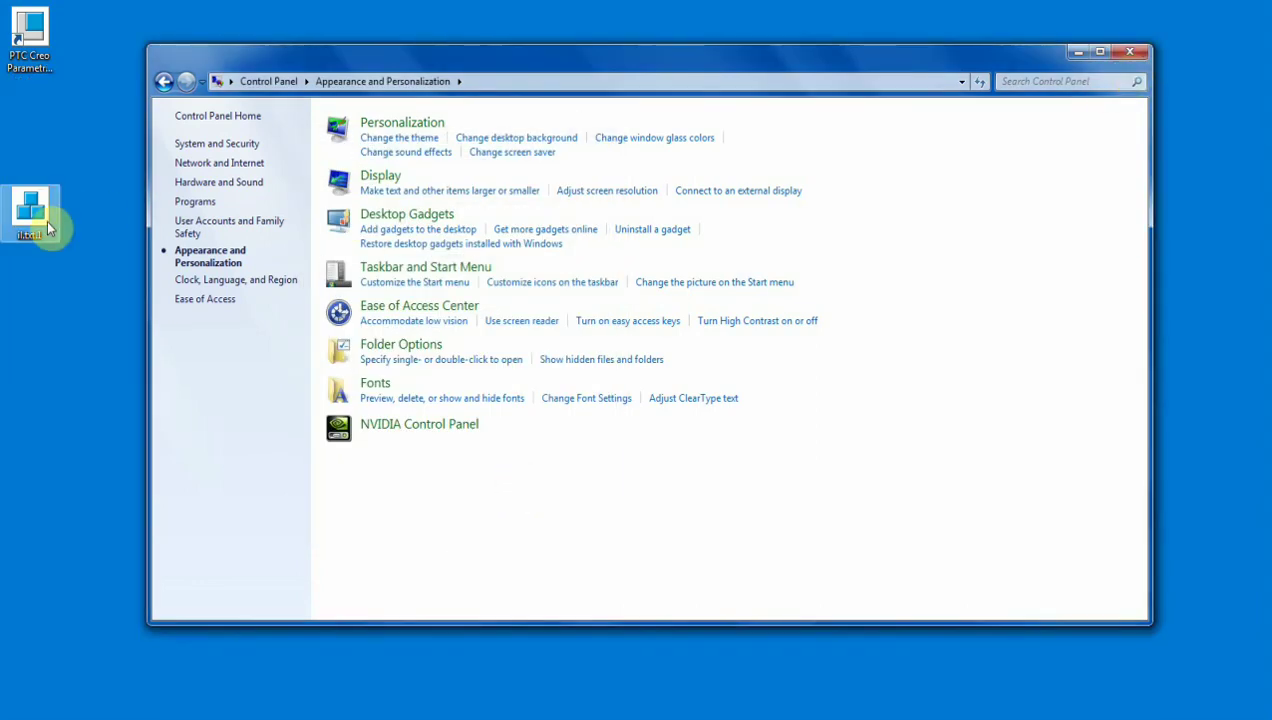
pyautogui.click(38, 228)
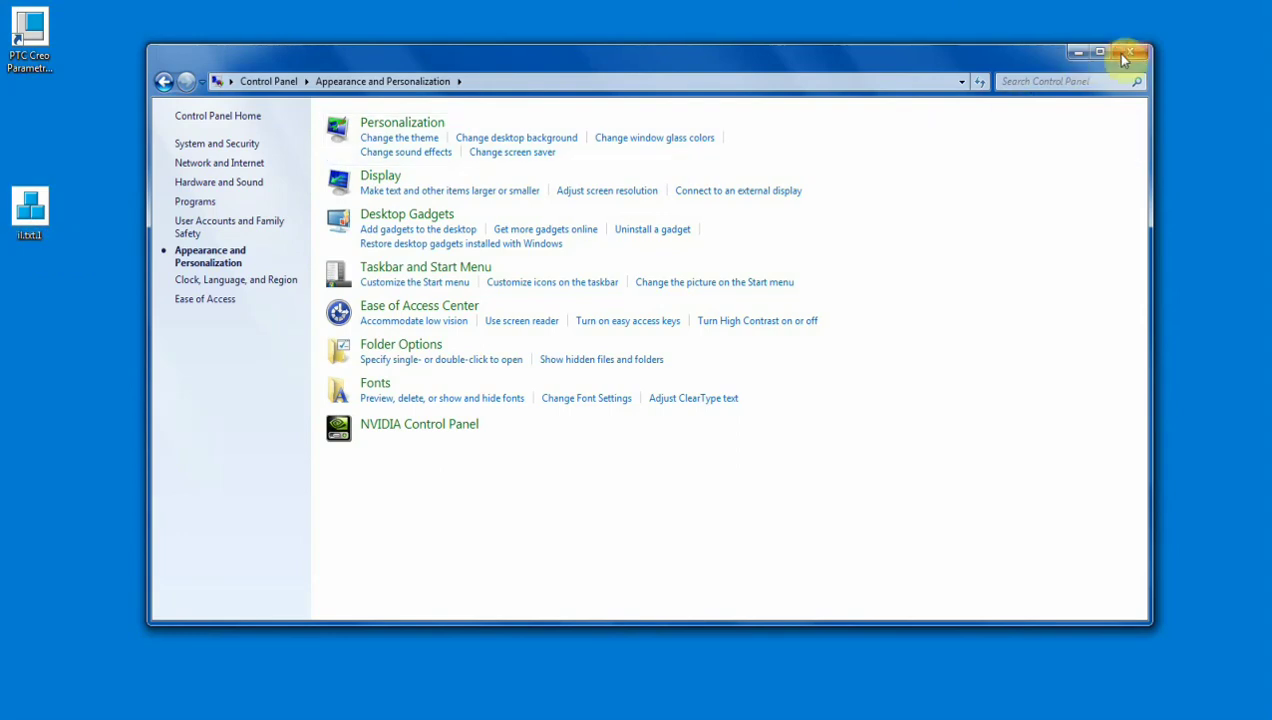
pyautogui.click(1129, 51)
# - Rename the desktop trail file to il.txt and accept the extension change warning
pyautogui.click(36, 237)
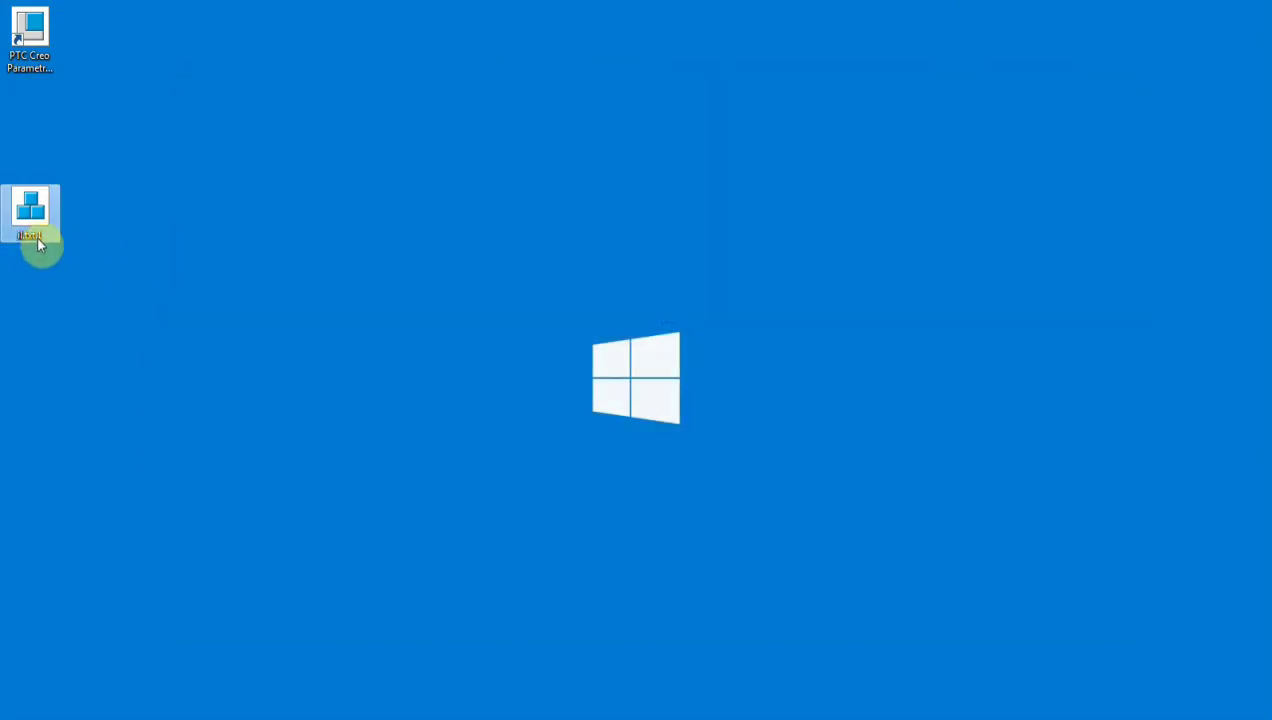
pyautogui.click(37, 236)
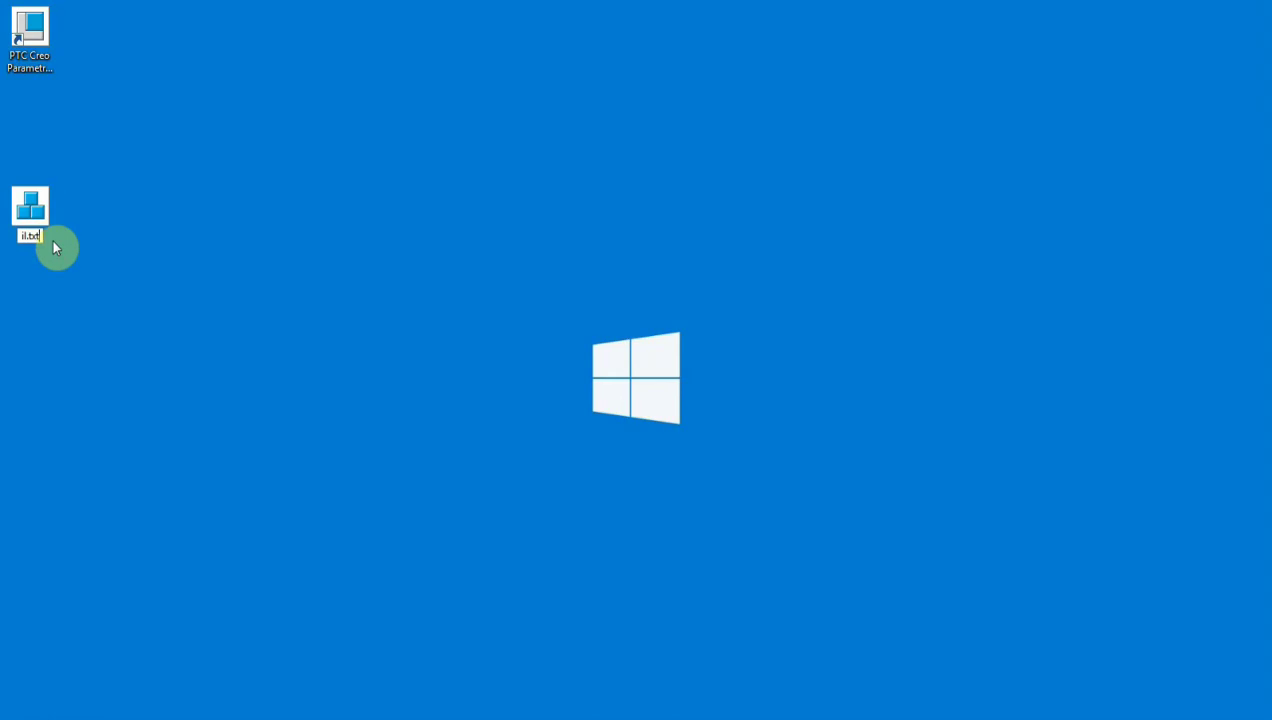
pyautogui.press('Return')
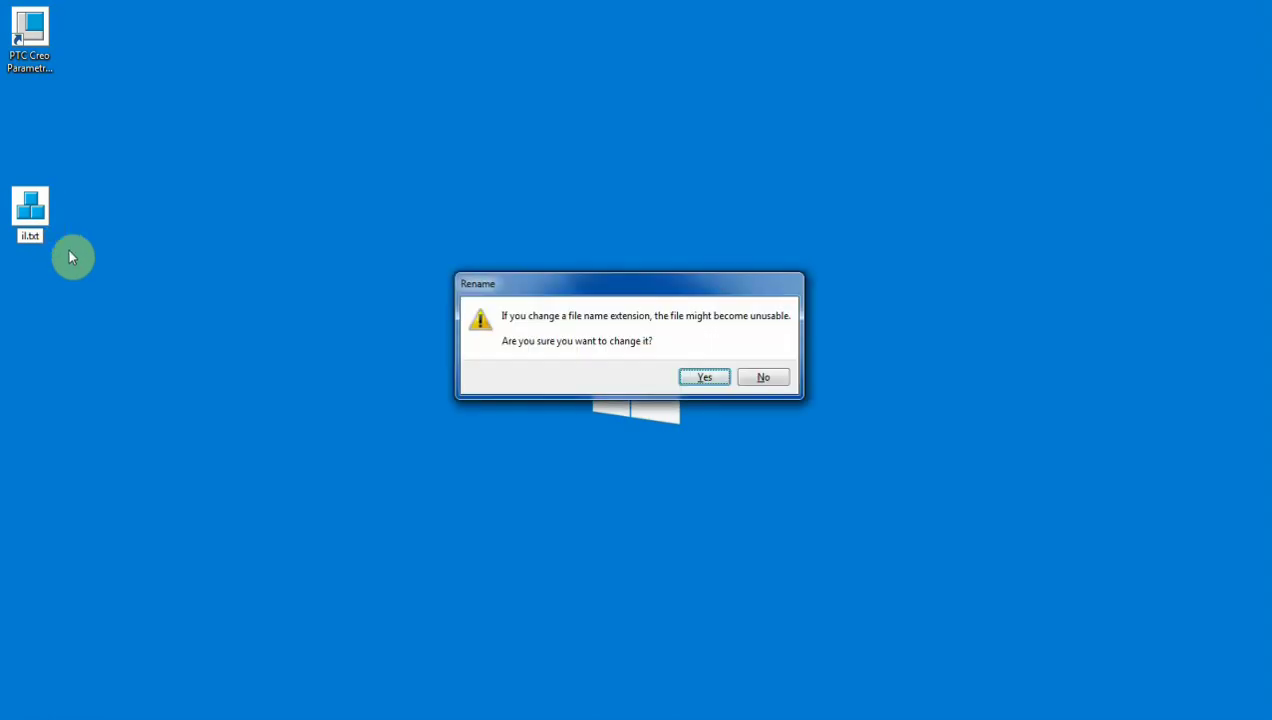
pyautogui.click(698, 380)
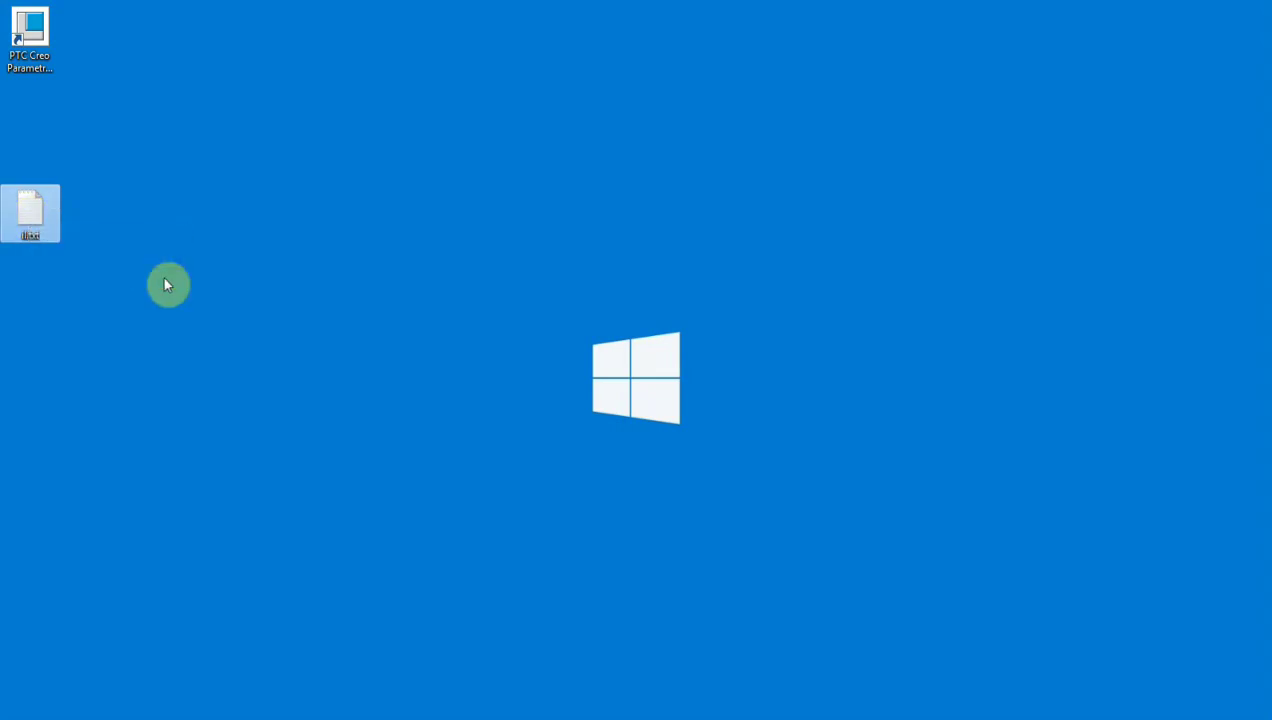
# - Open il.txt in Notepad and delete the lines from 'Close' through 'End of Trail File'
pyautogui.click(32, 234)
pyautogui.doubleClick(32, 234)
pyautogui.scroll(-13, 284, 368)
pyautogui.scroll(-10, 284, 369)
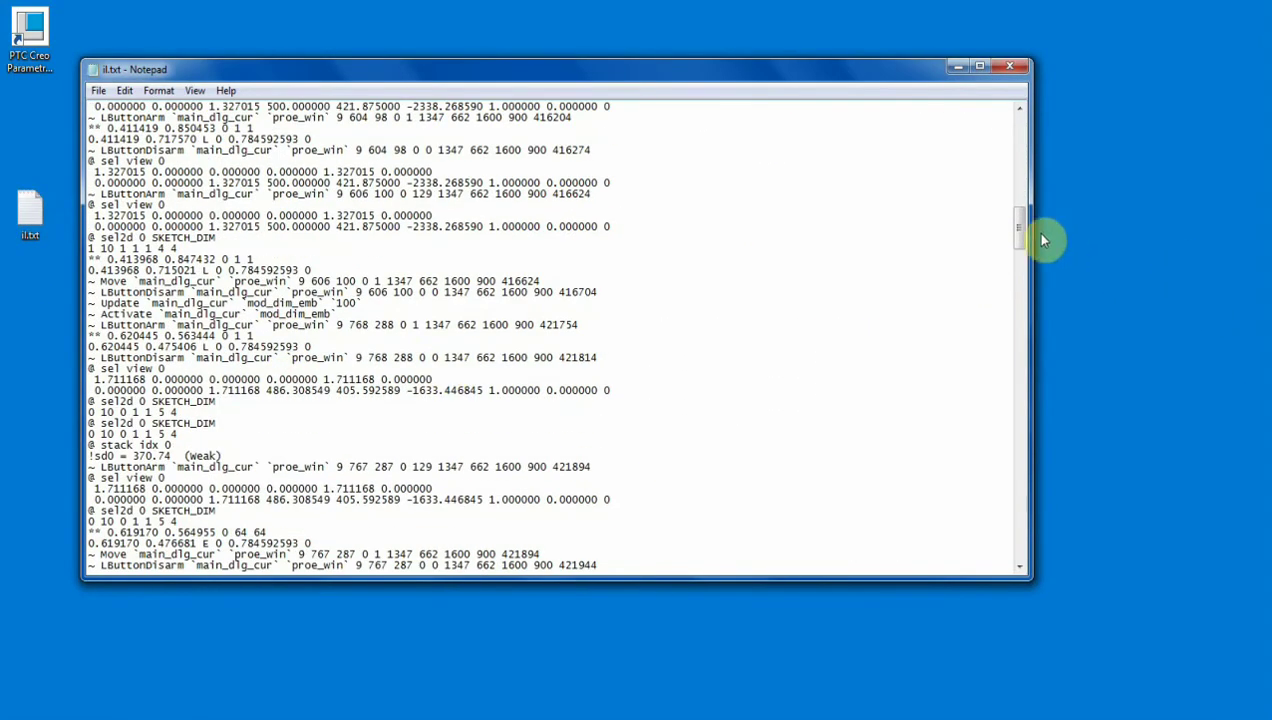
pyautogui.moveTo(1022, 231); pyautogui.dragTo(1012, 557)
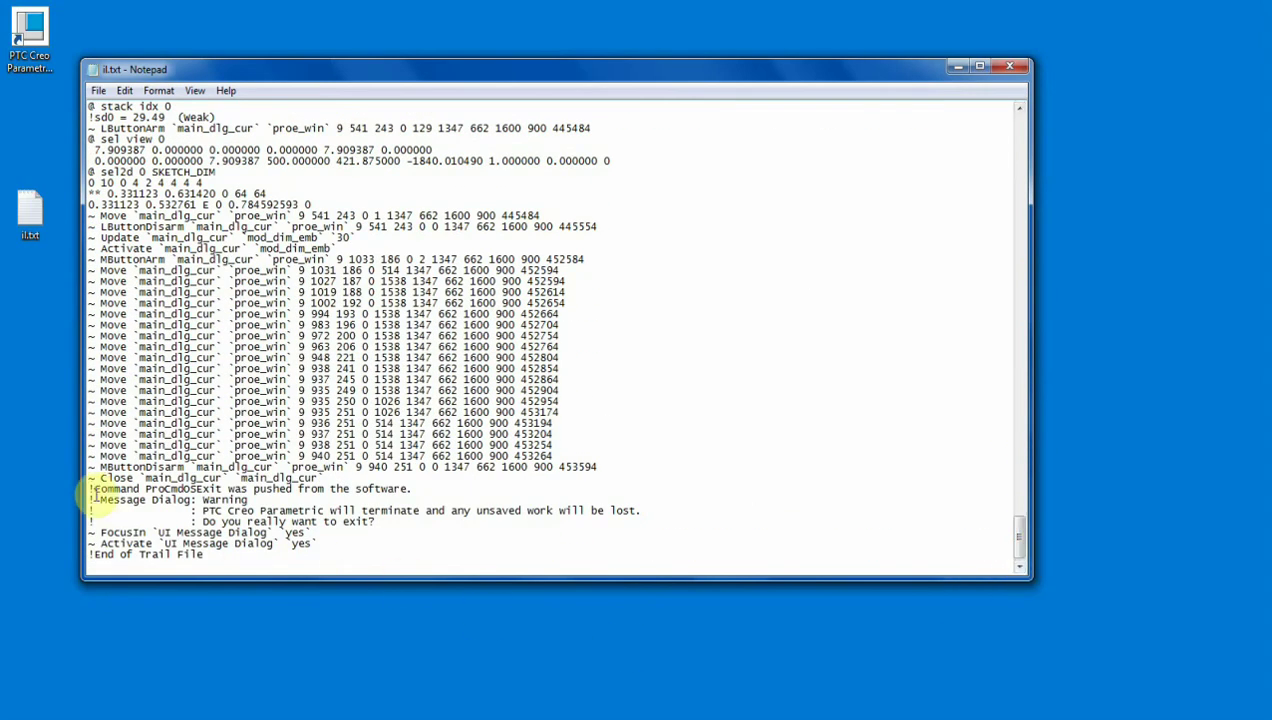
pyautogui.moveTo(92, 480); pyautogui.dragTo(703, 562)
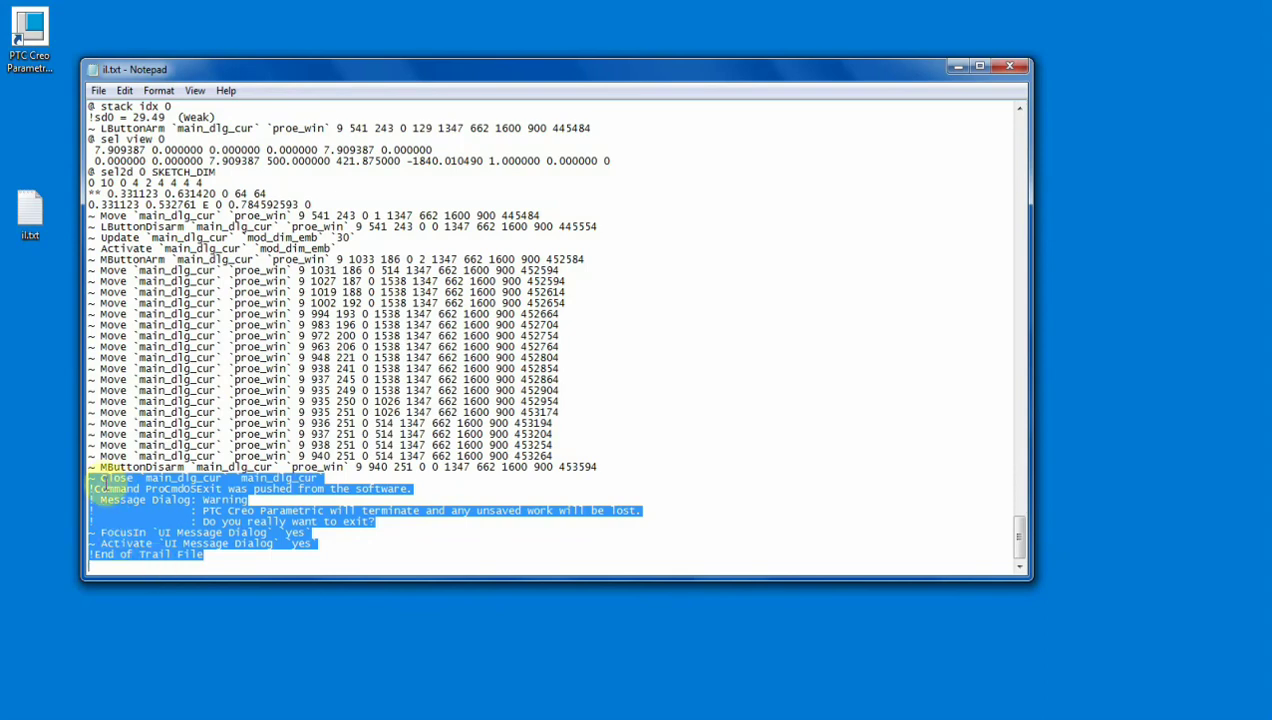
pyautogui.press('Delete')
# - Save the edited il.txt and close Notepad
pyautogui.click(97, 90)
pyautogui.click(135, 145)
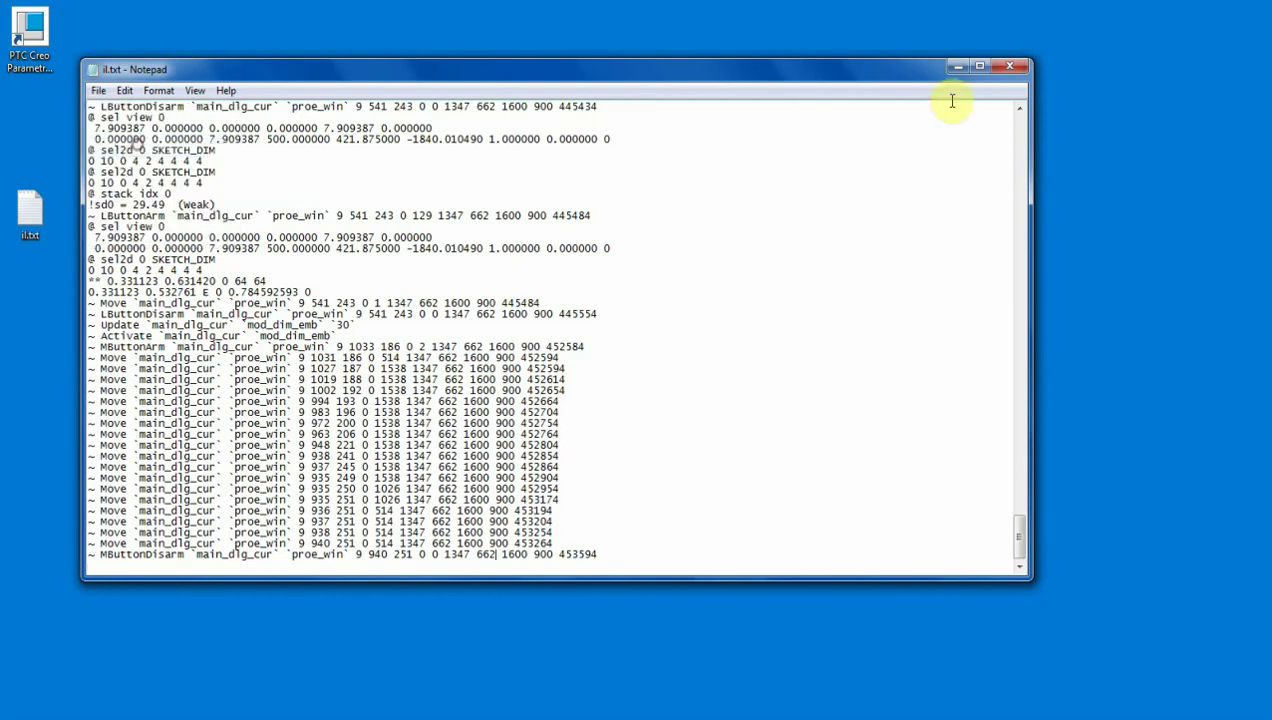
pyautogui.click(1012, 67)
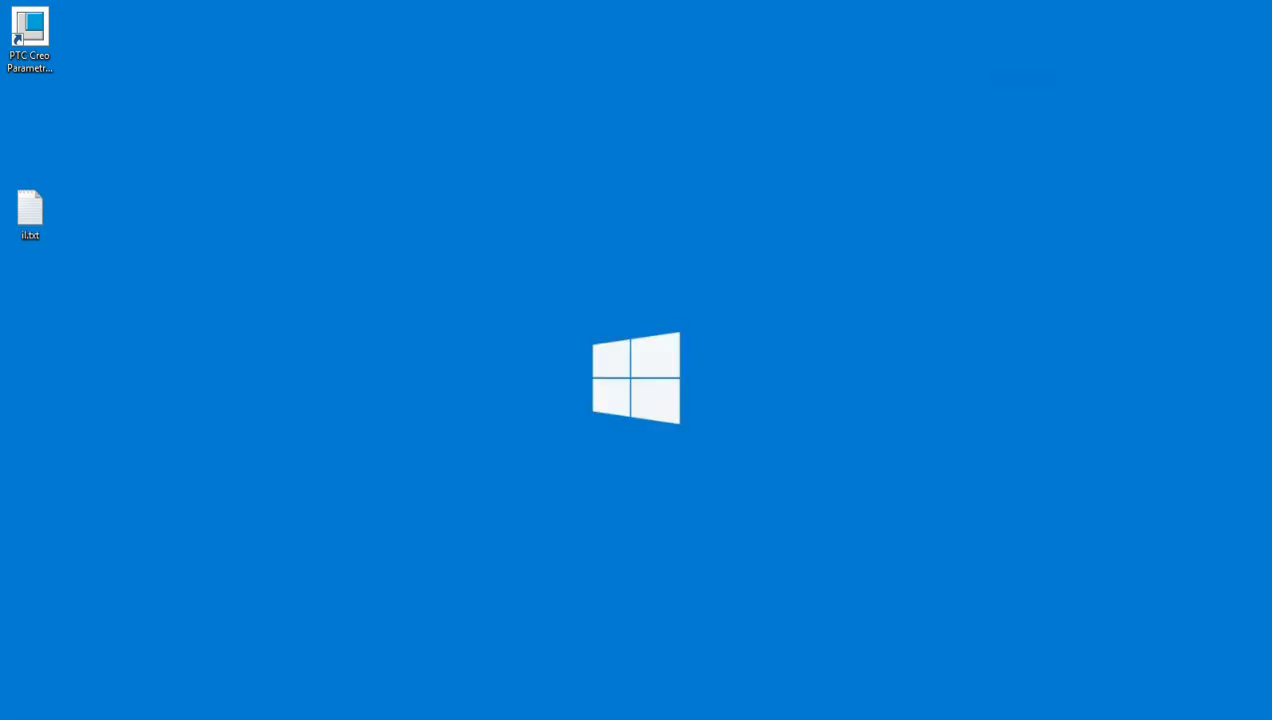
# - Relaunch Creo from its desktop shortcut, maximize it, and choose Play Trail File
pyautogui.click(45, 45)
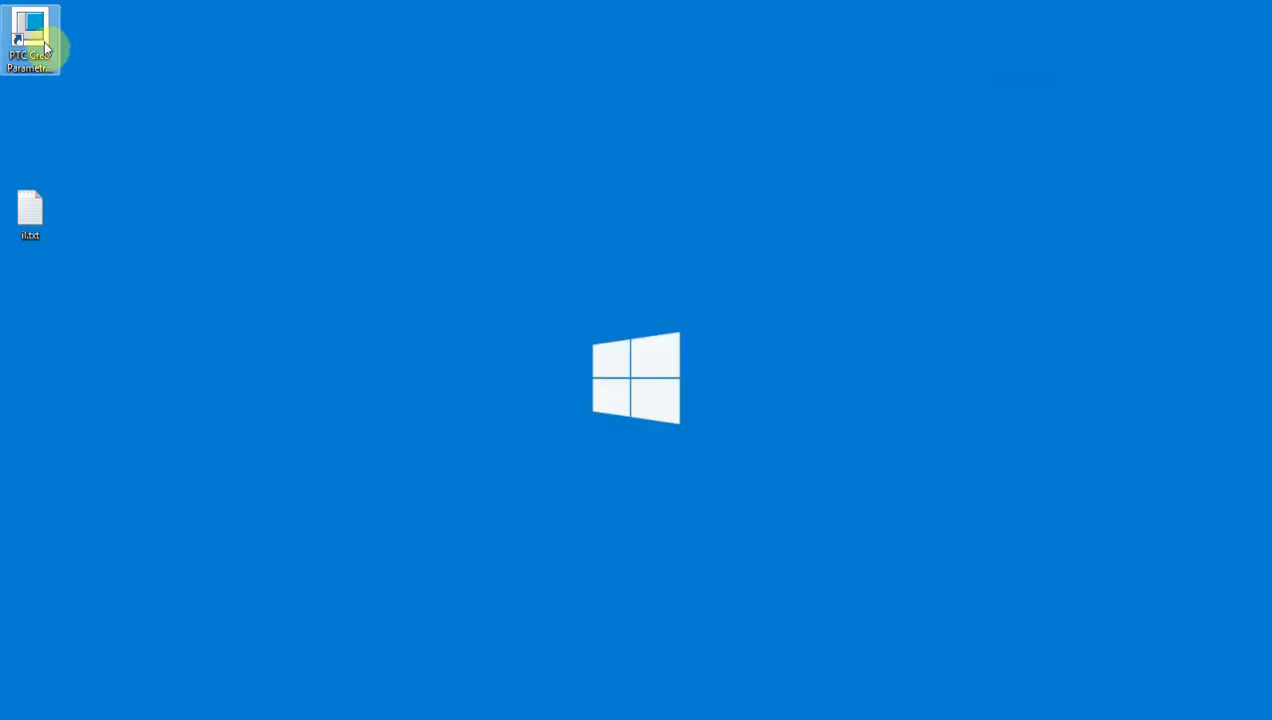
pyautogui.doubleClick(45, 45)
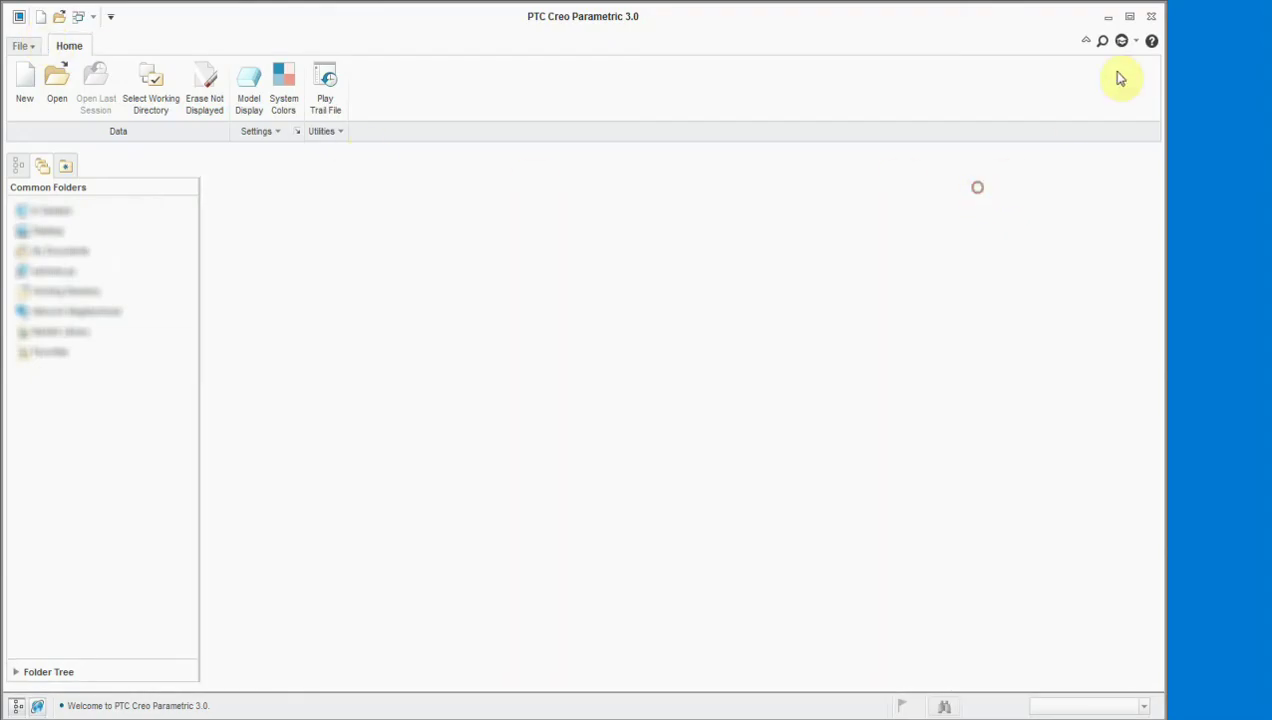
pyautogui.click(1129, 16)
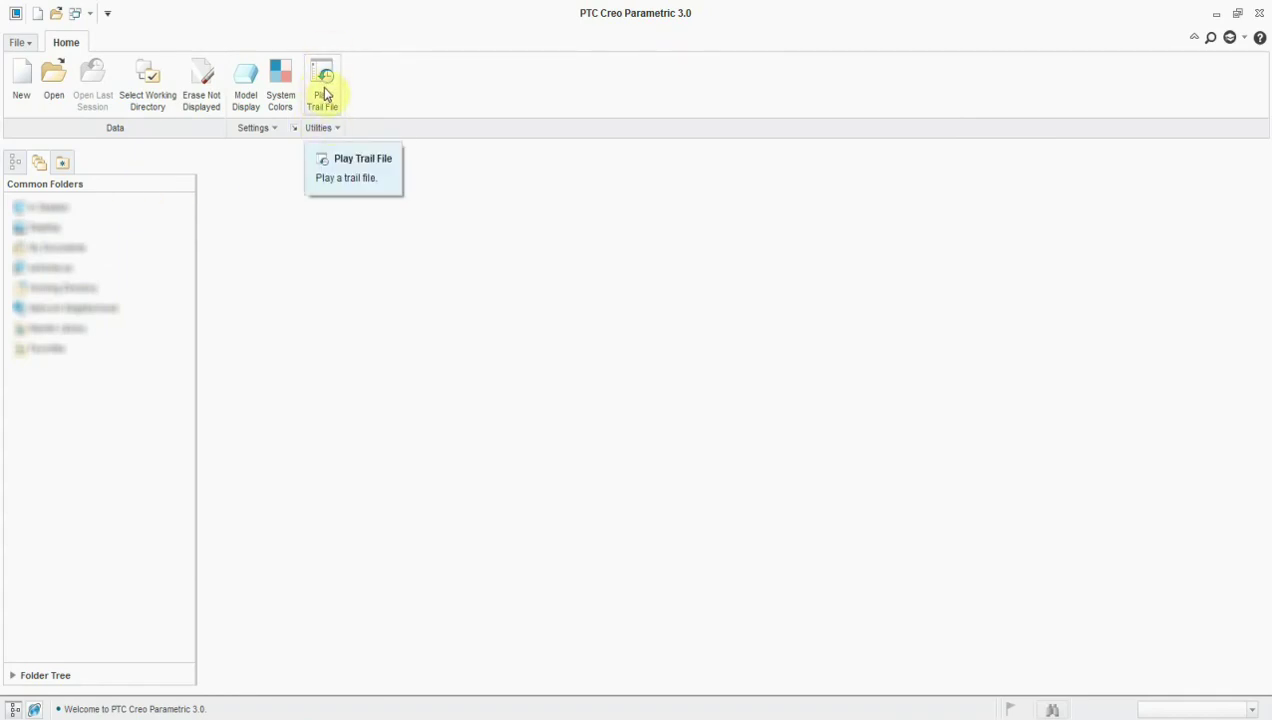
pyautogui.click(27, 44)
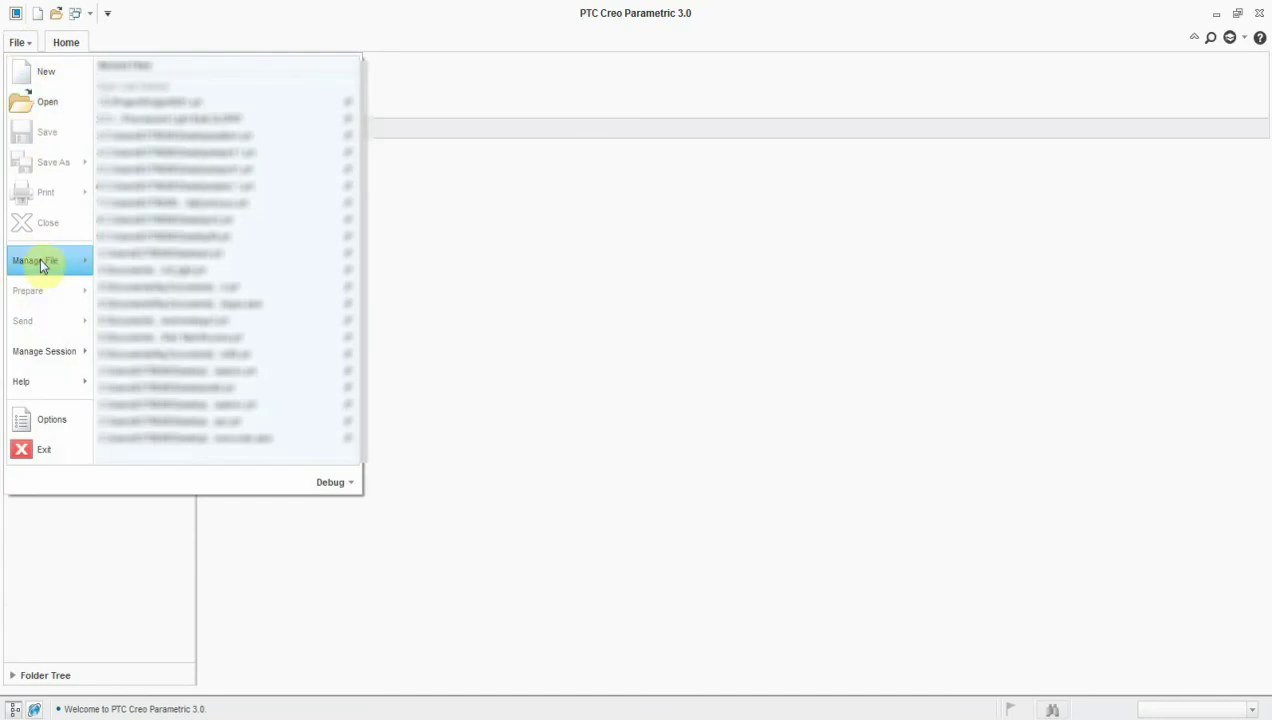
pyautogui.moveTo(51, 357)
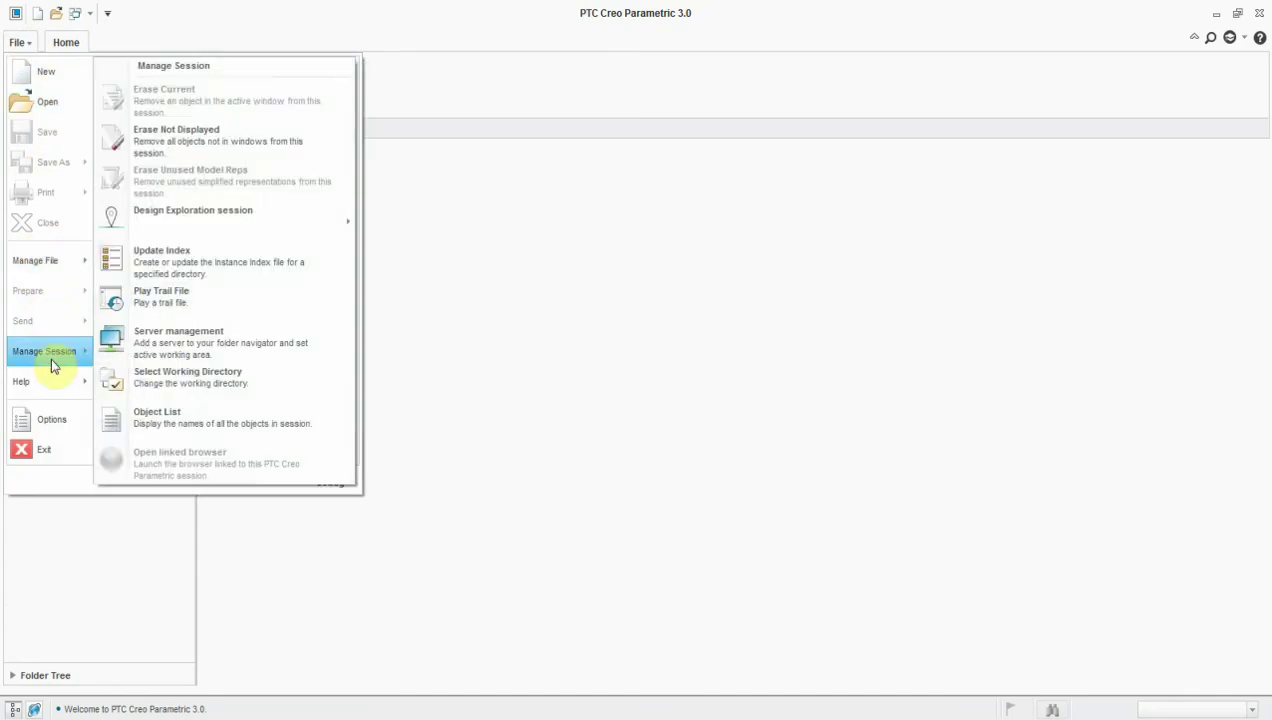
pyautogui.click(676, 329)
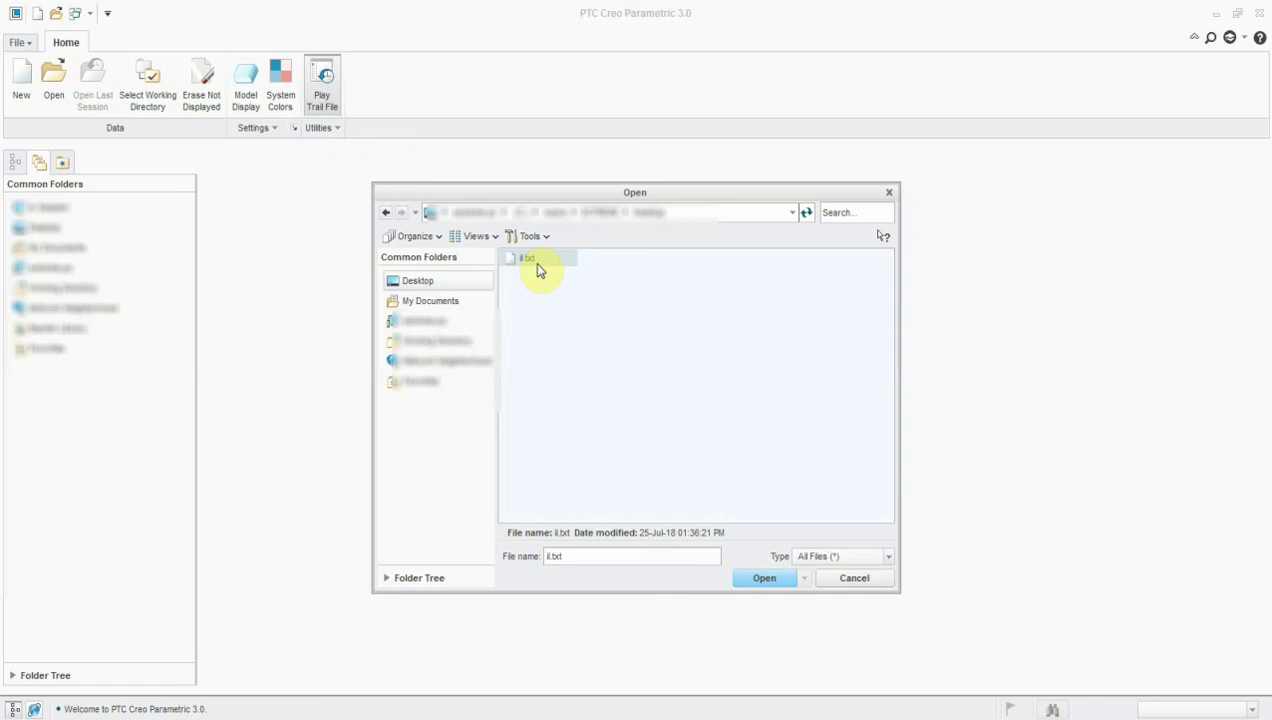
# - Play il.txt to restore the block and Extrude 2's 30-diameter circle sketch, then inspect it
pyautogui.doubleClick(537, 264)
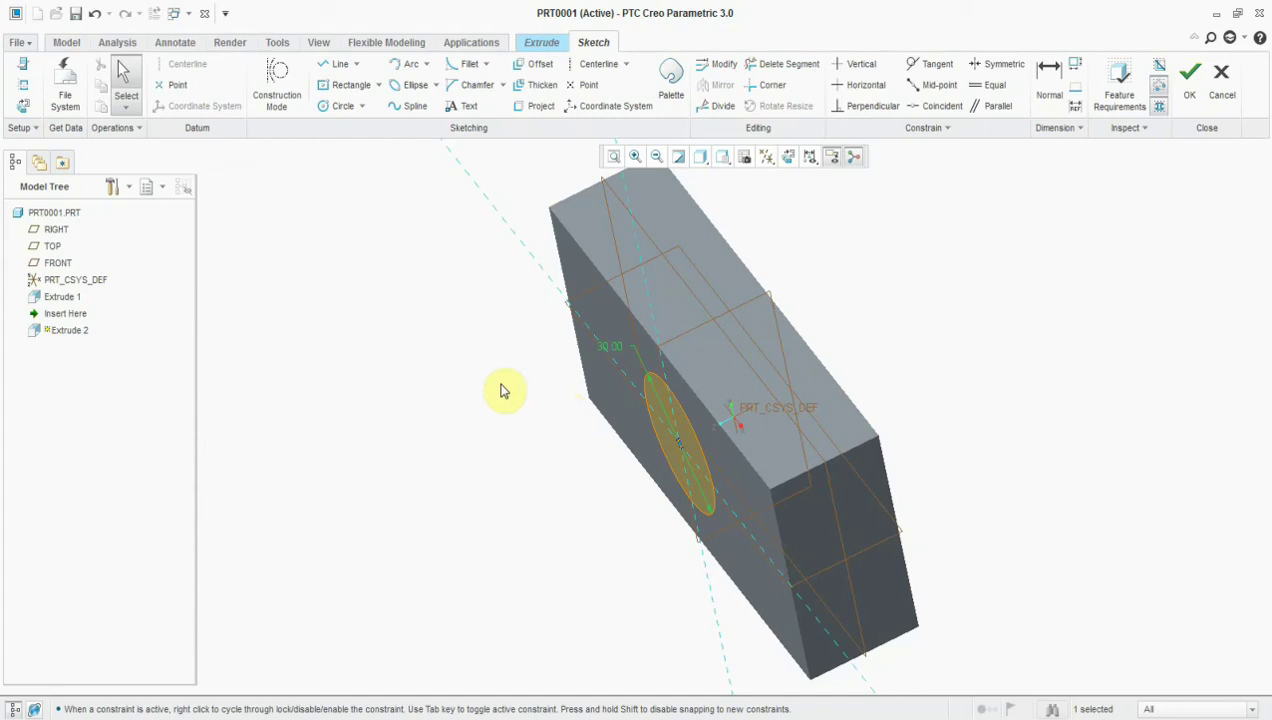
pyautogui.moveTo(545, 446)
pyautogui.mouseDown(button='middle')
pyautogui.moveTo(548, 307)
pyautogui.moveTo(520, 344)
pyautogui.moveTo(539, 429)
pyautogui.mouseUp(button='middle')
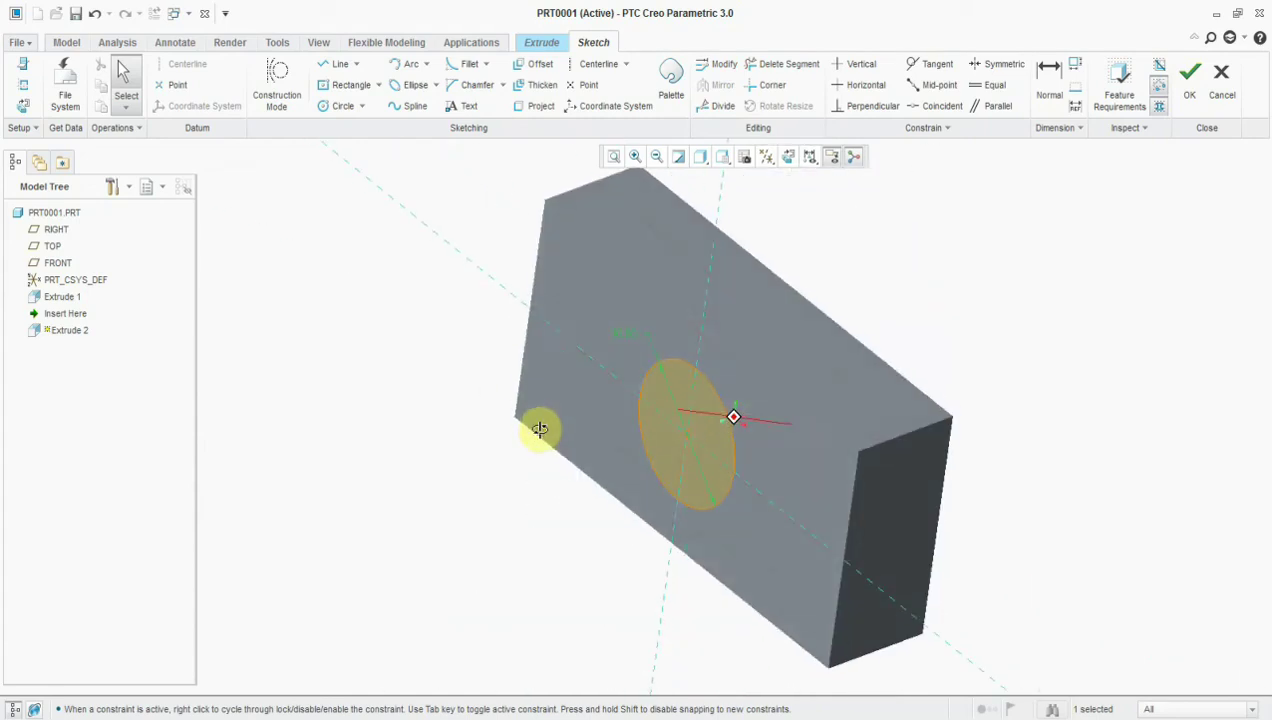
pyautogui.click(32, 46)
pyautogui.click(1135, 374)
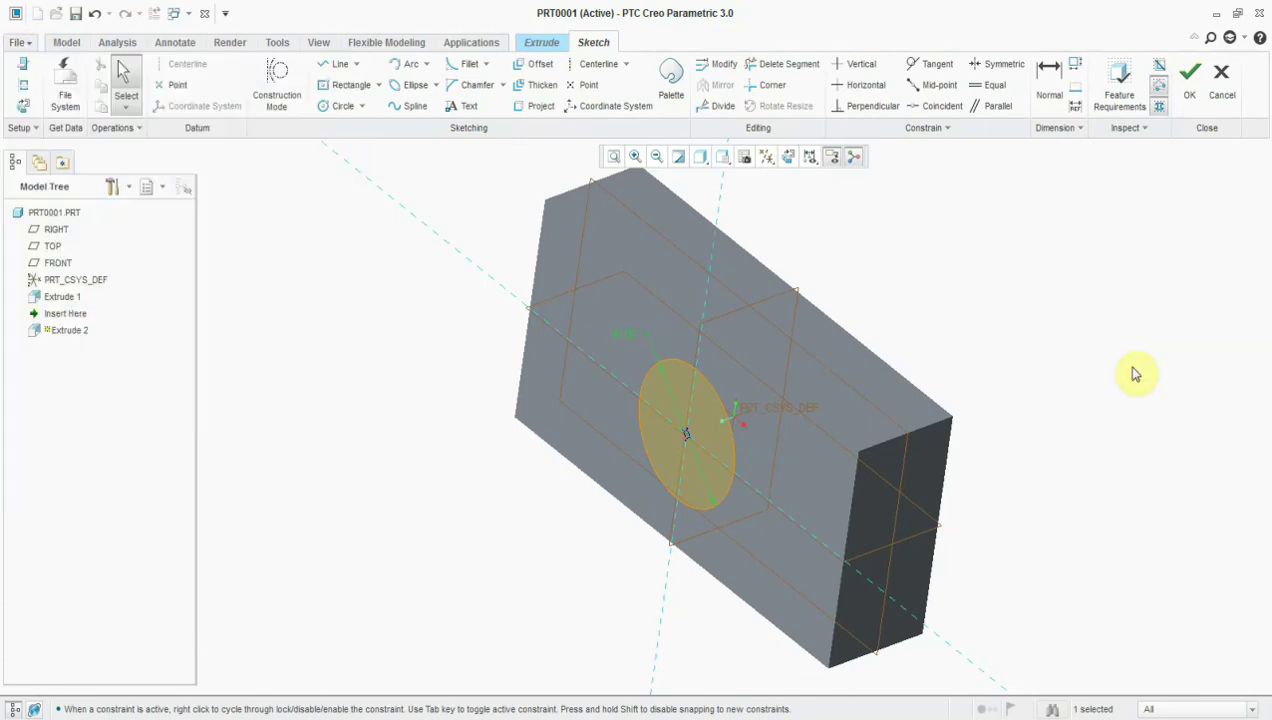